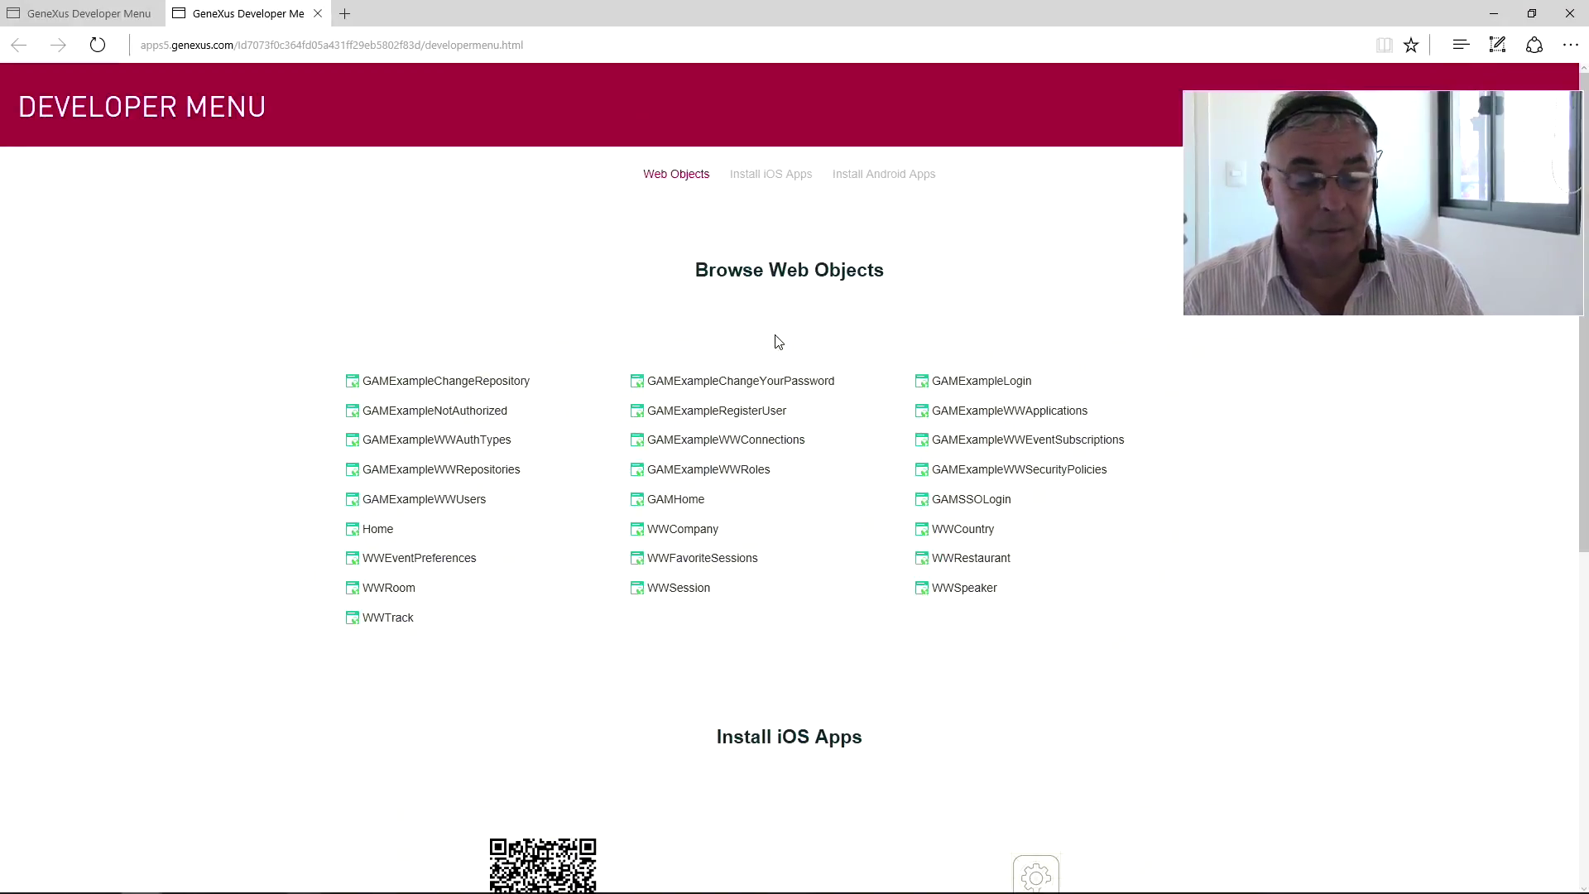
Log in to the web app with the administrator user name and password.
text(admin)
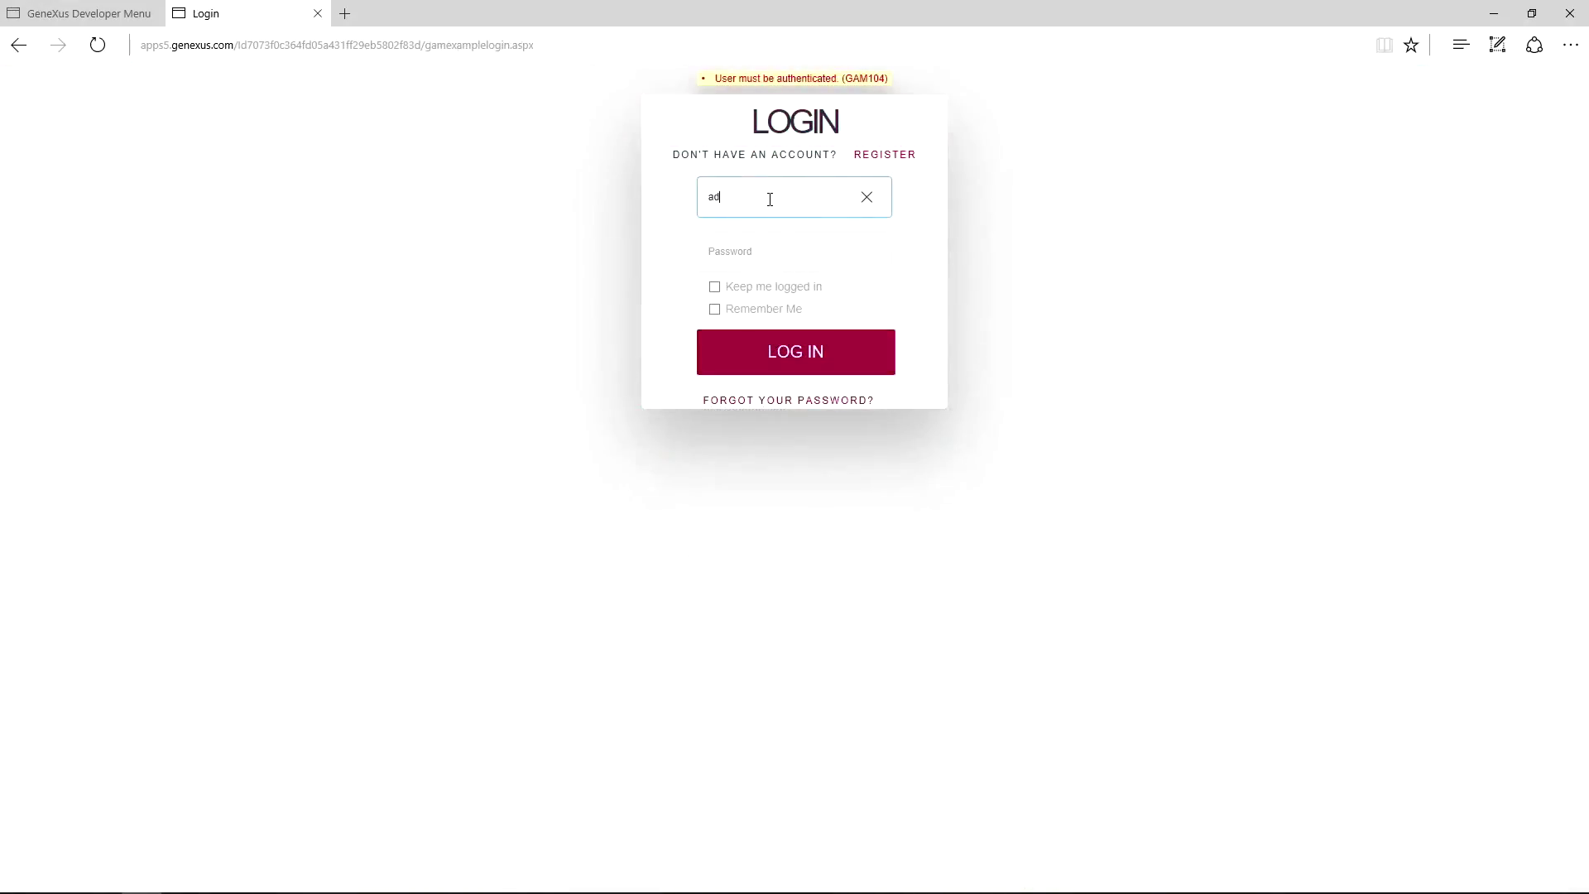
key(Tab)
text(admin)
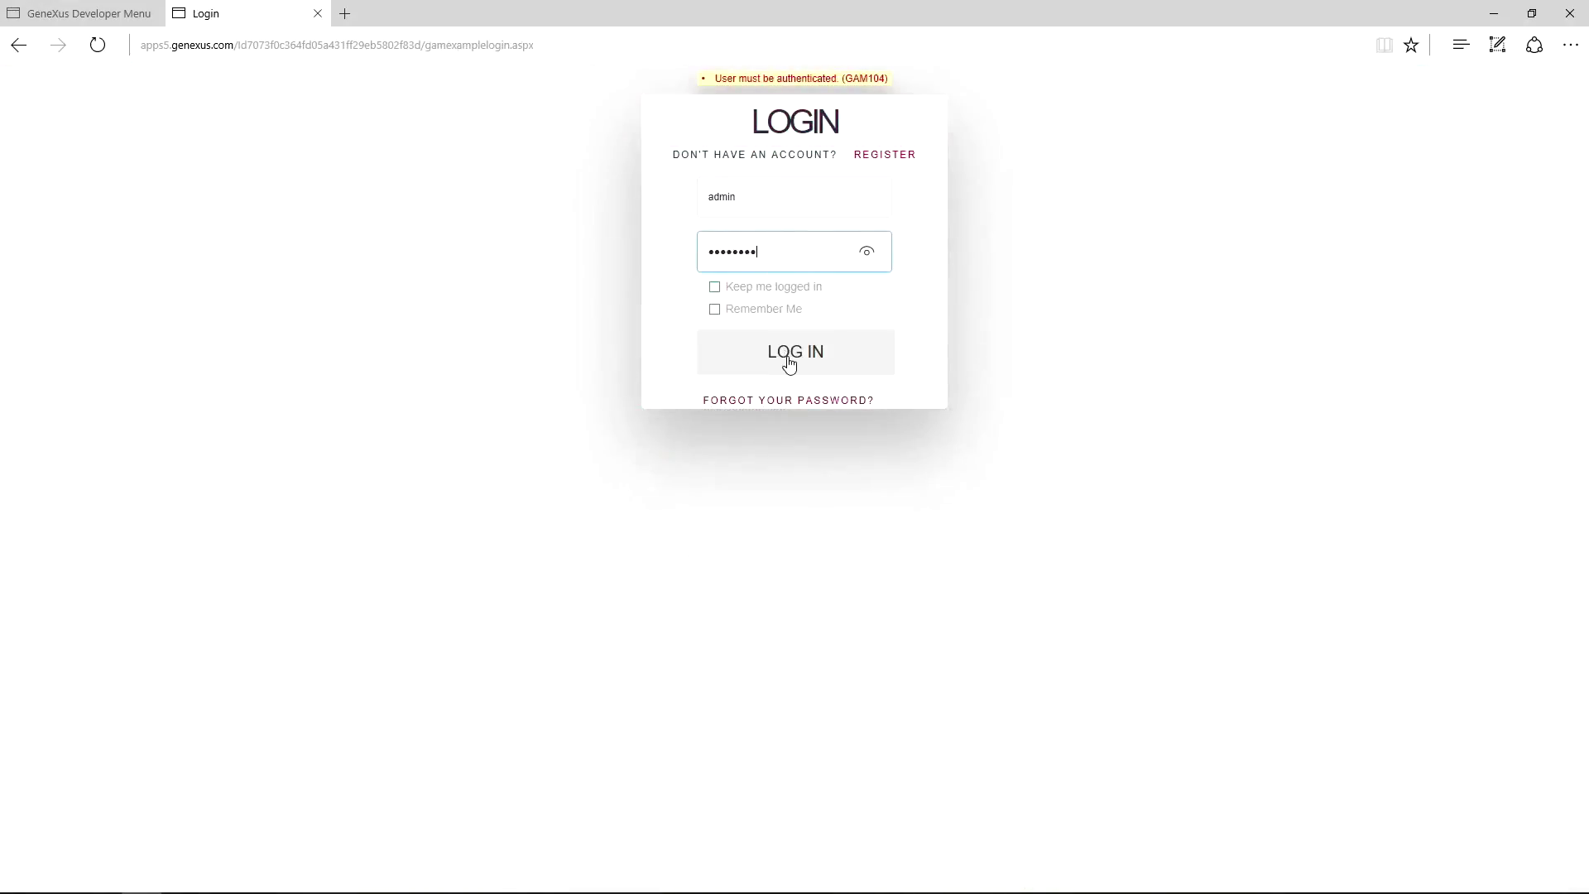
click(790, 364)
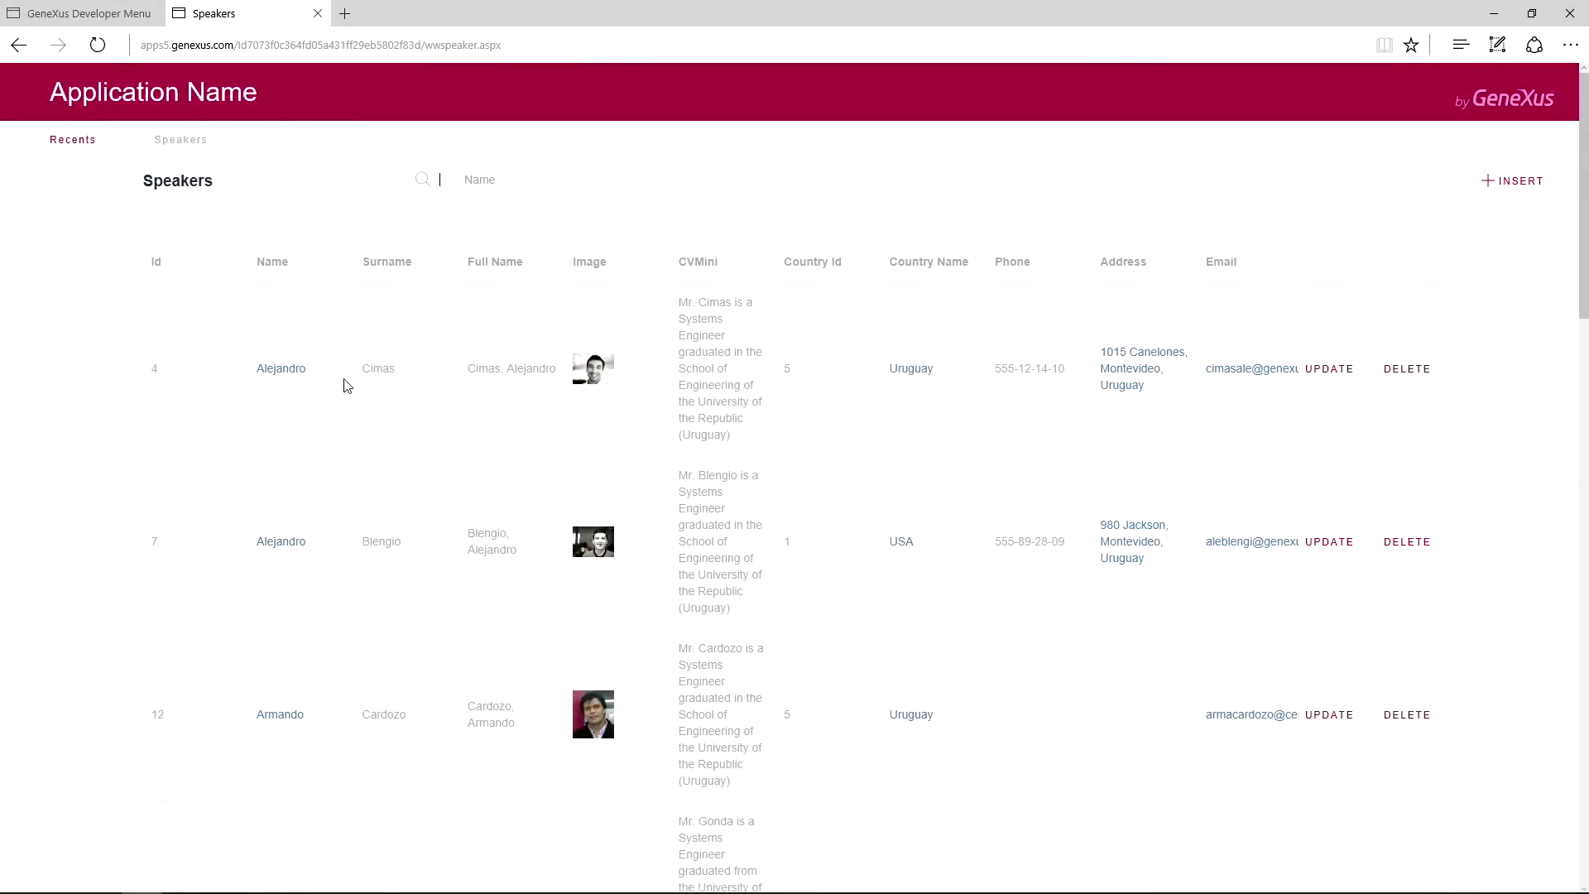
click(1329, 370)
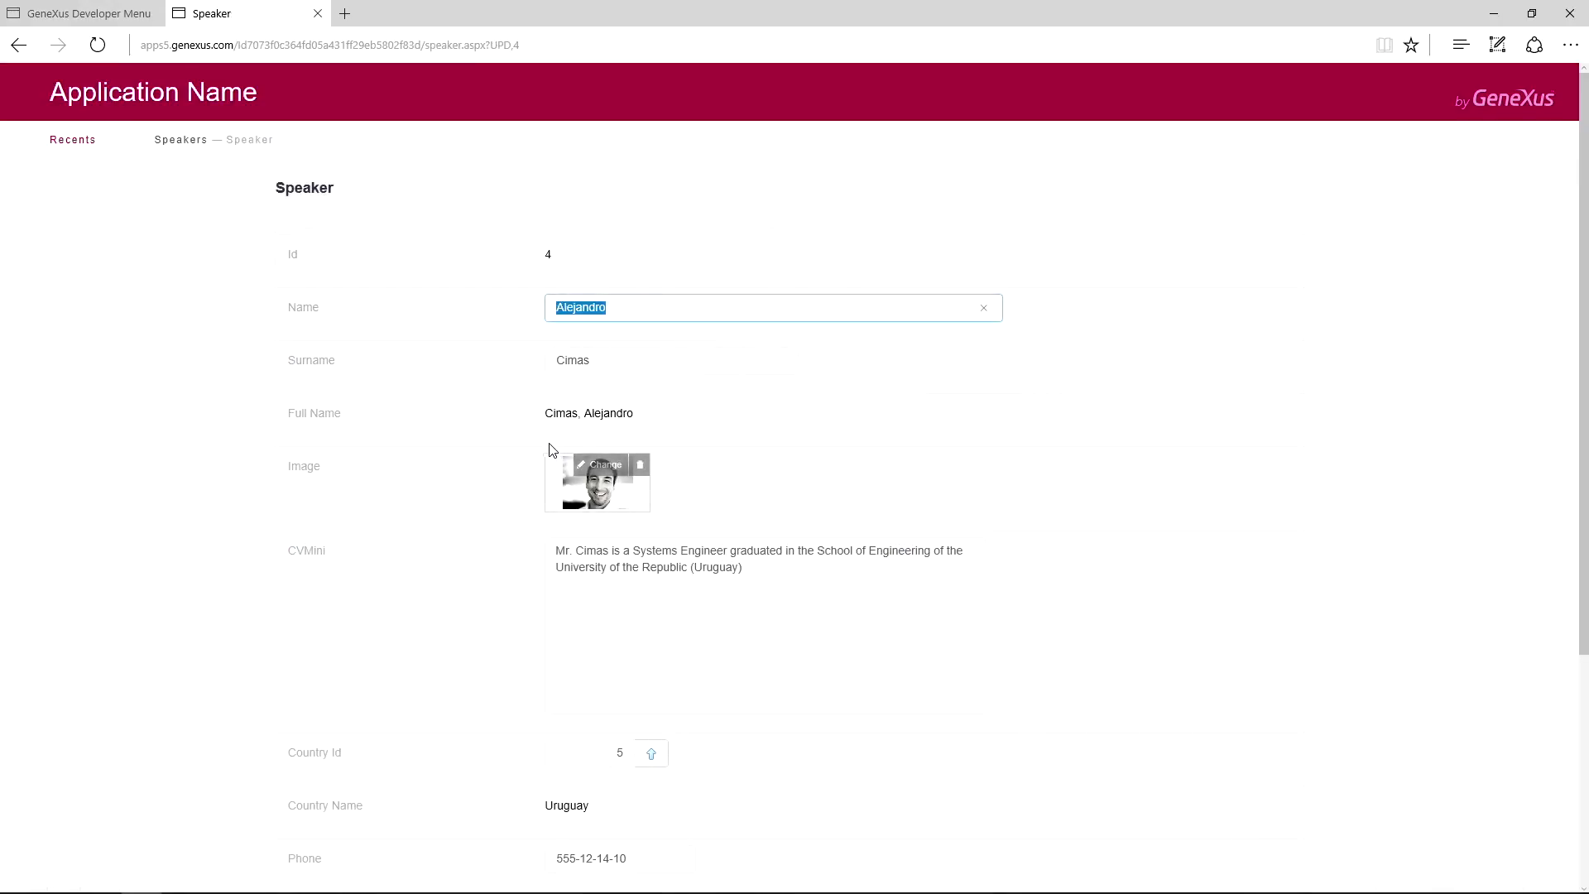
click(642, 313)
scroll(592, 400, down, 4)
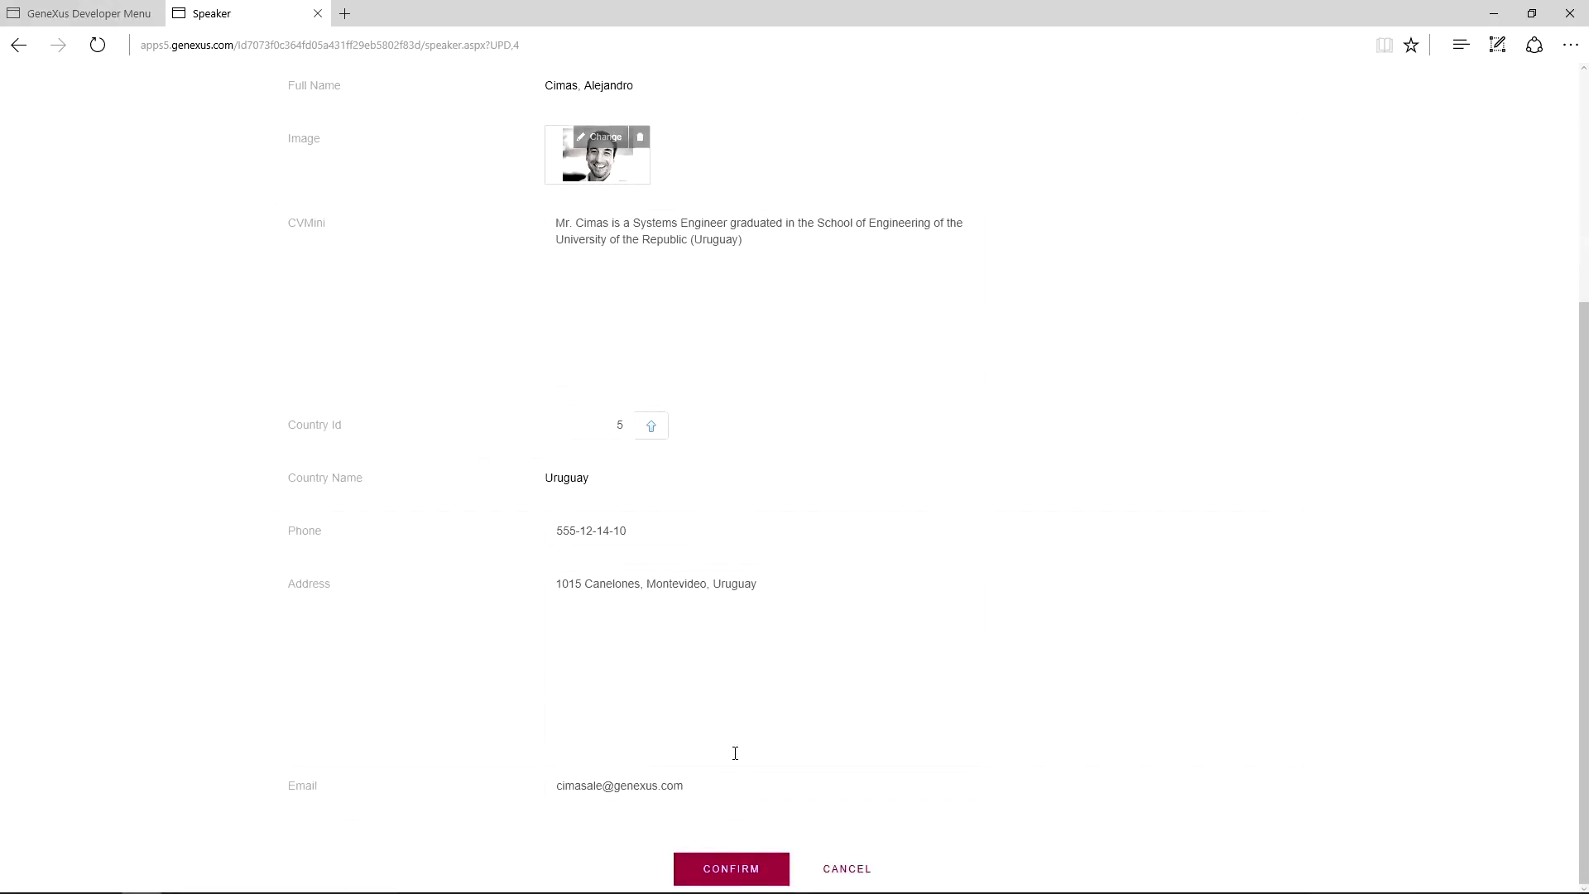
click(729, 869)
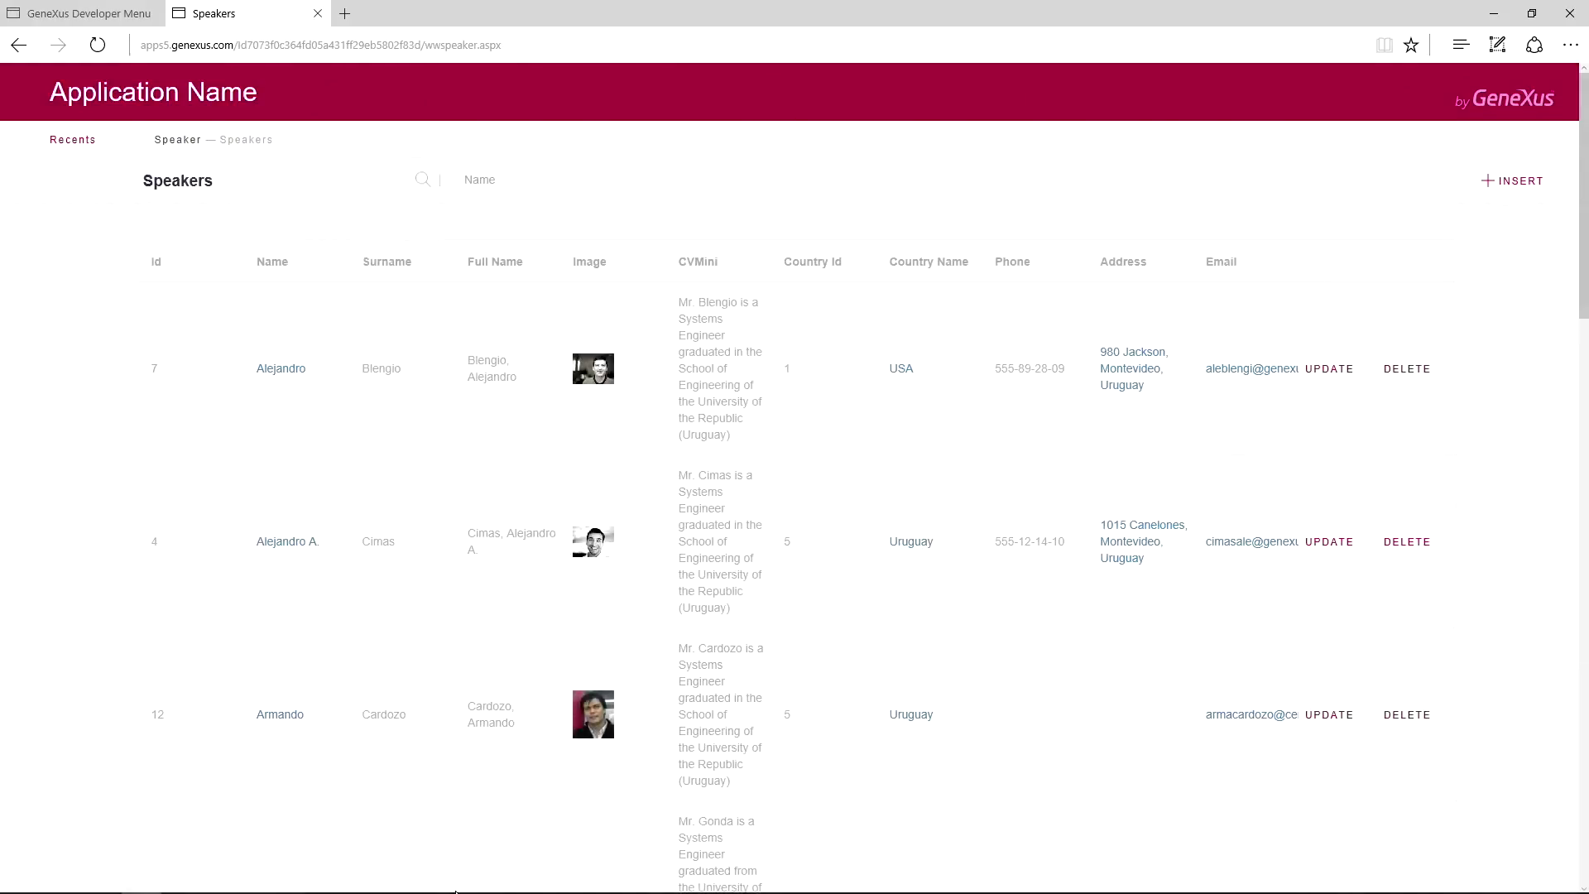
In the emulator, launch EventDay and open speaker Cimas's details from Speakers.
click(389, 879)
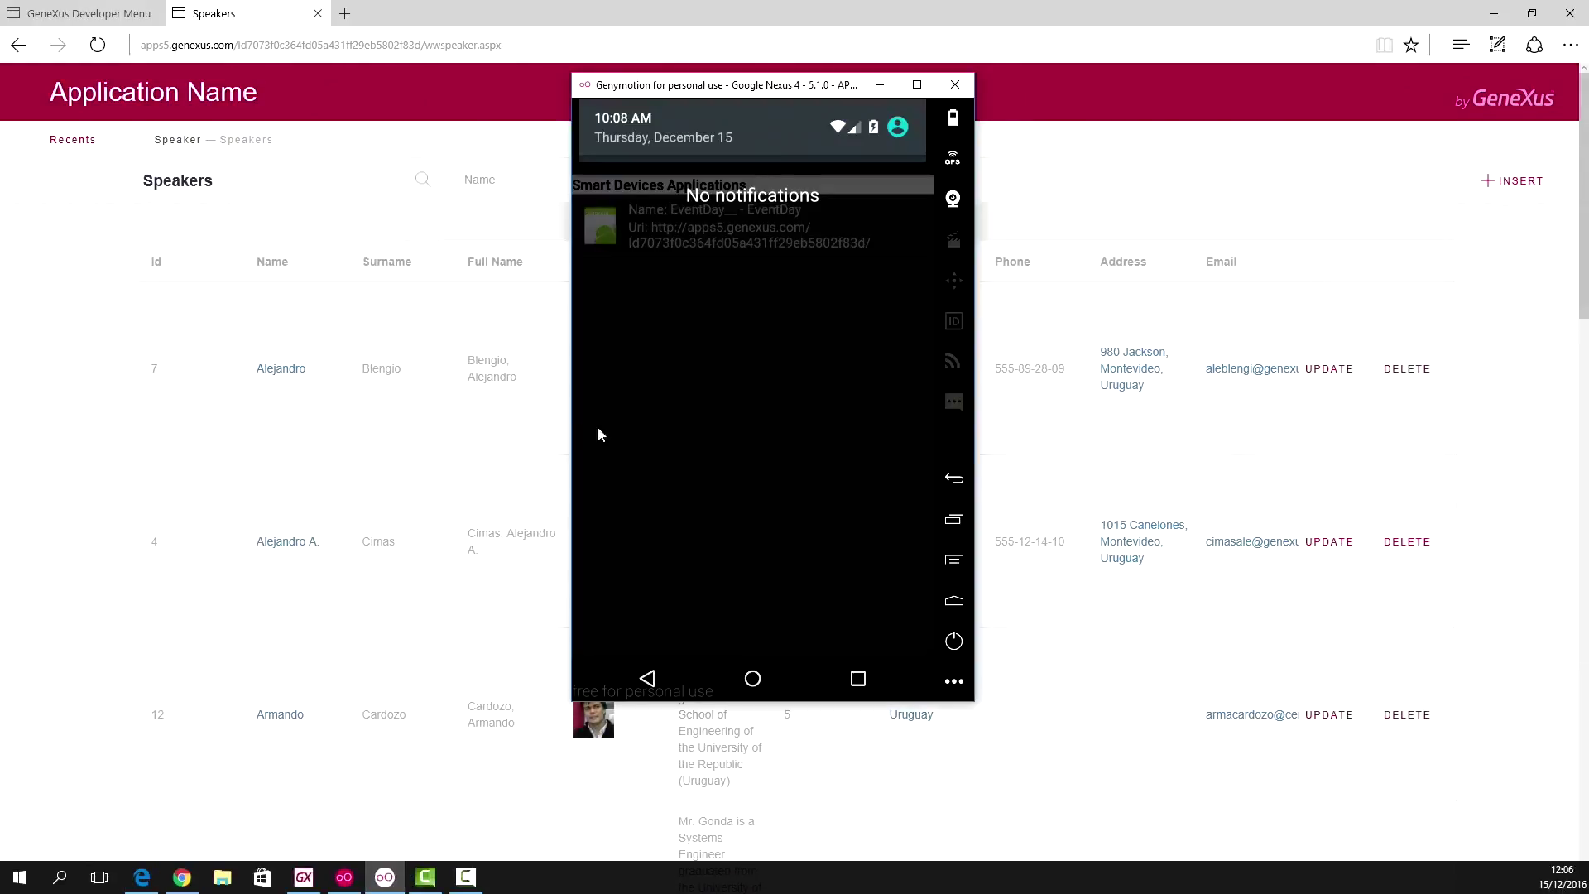
click(657, 685)
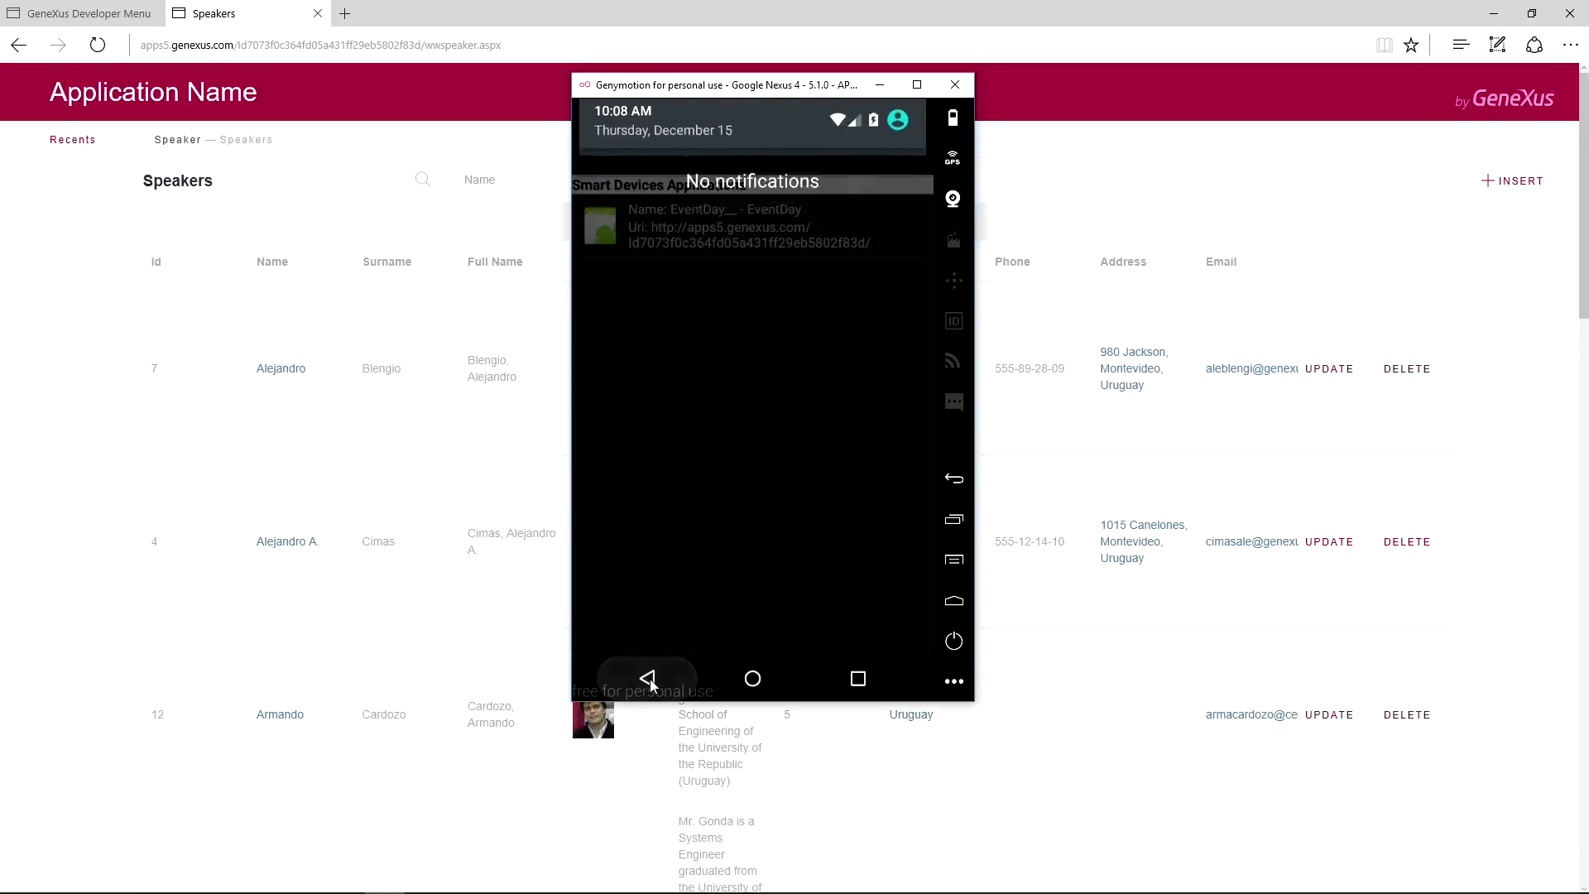
click(727, 230)
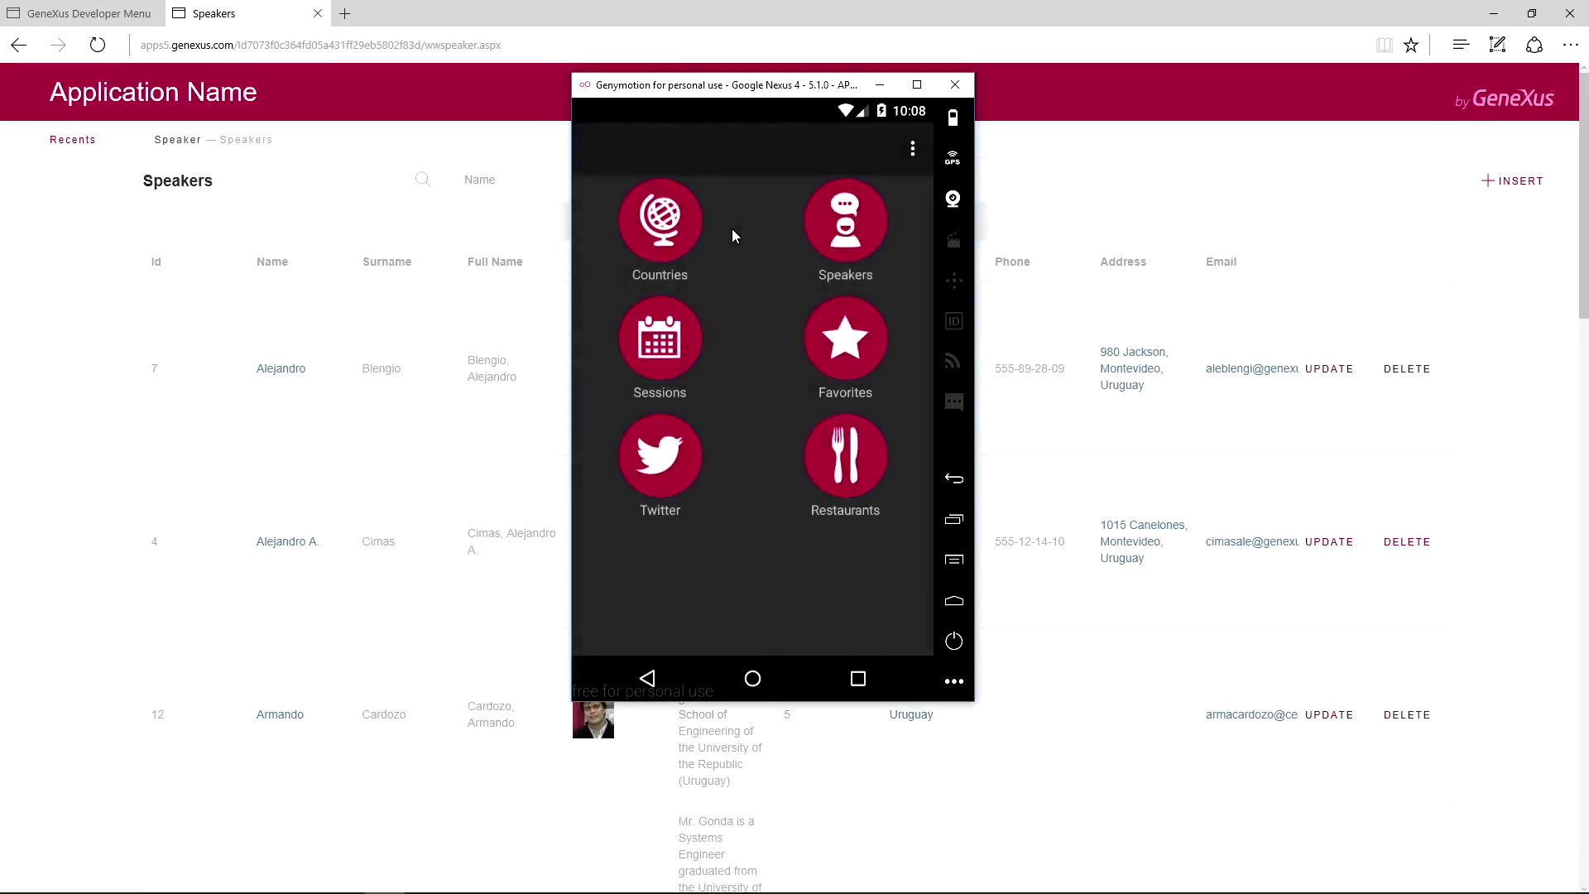
click(843, 230)
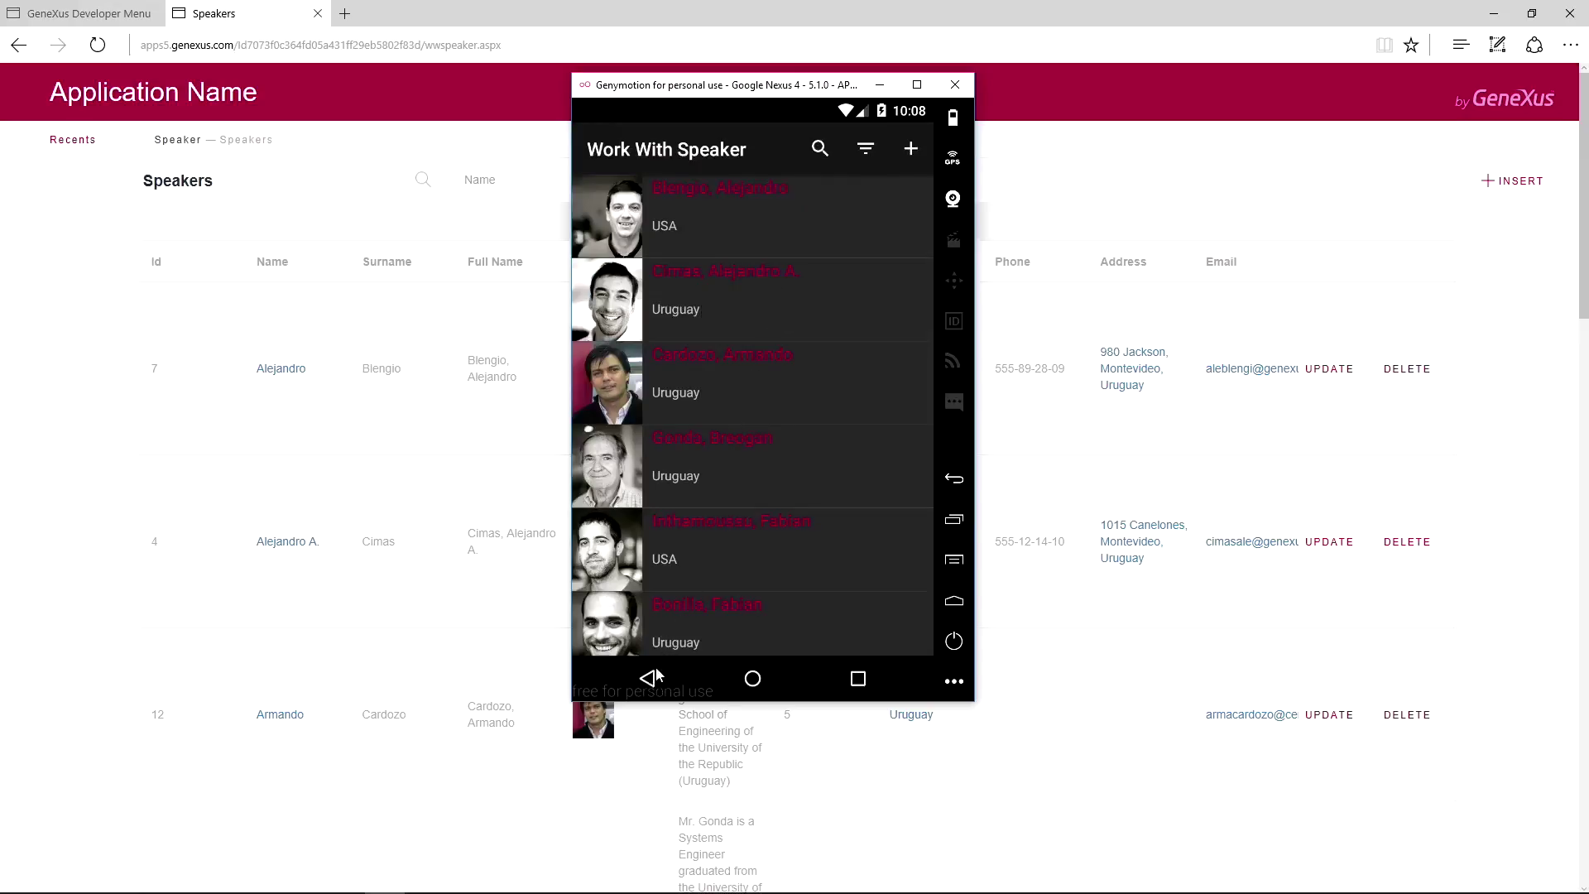
click(843, 312)
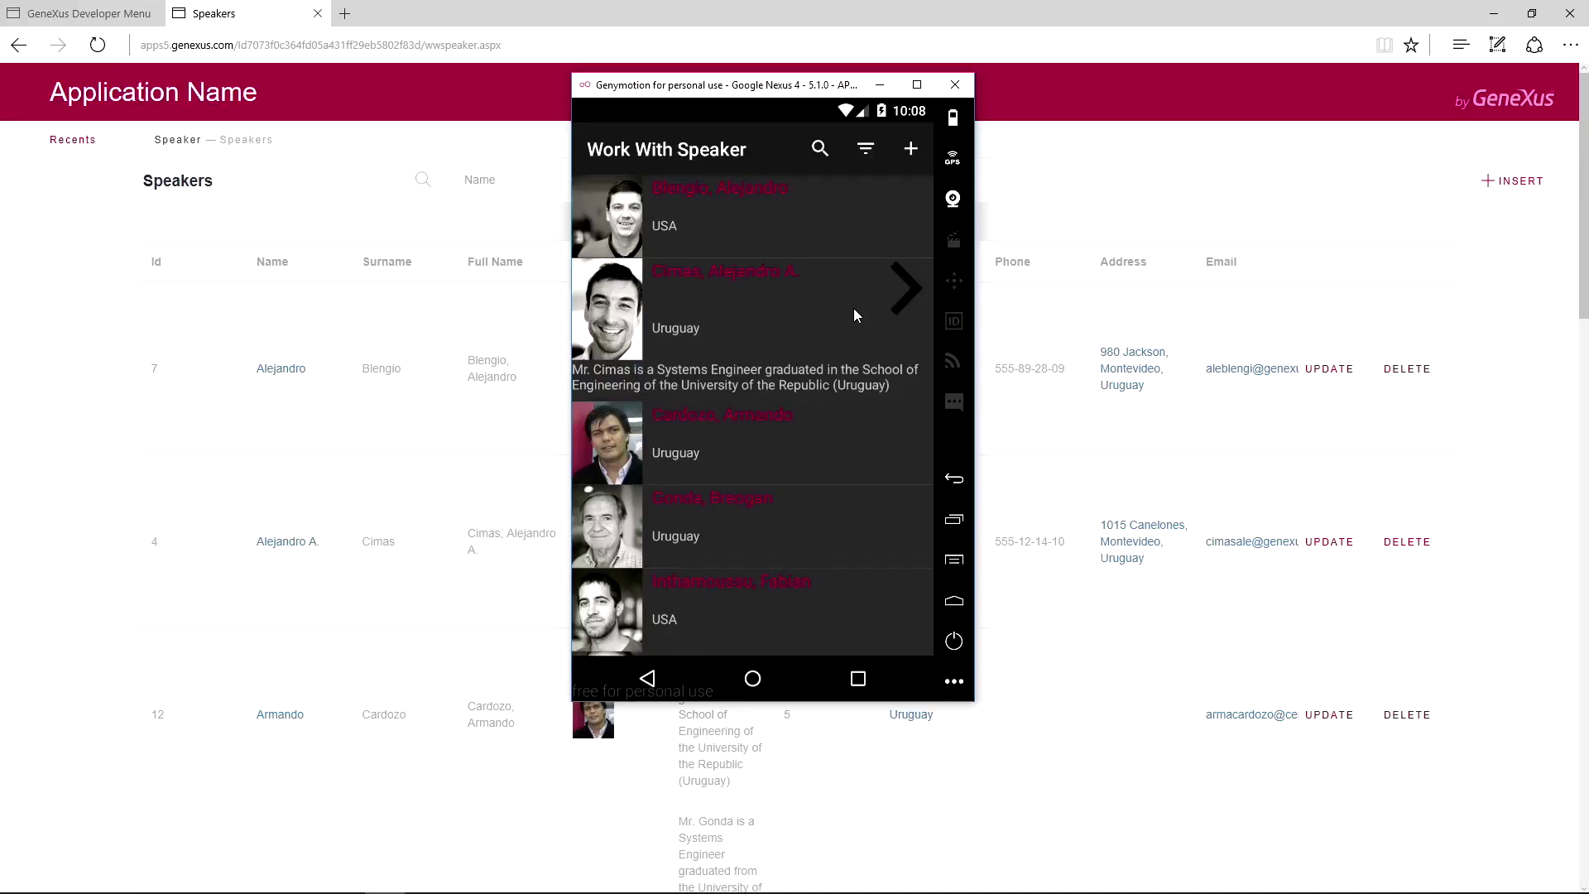
click(917, 291)
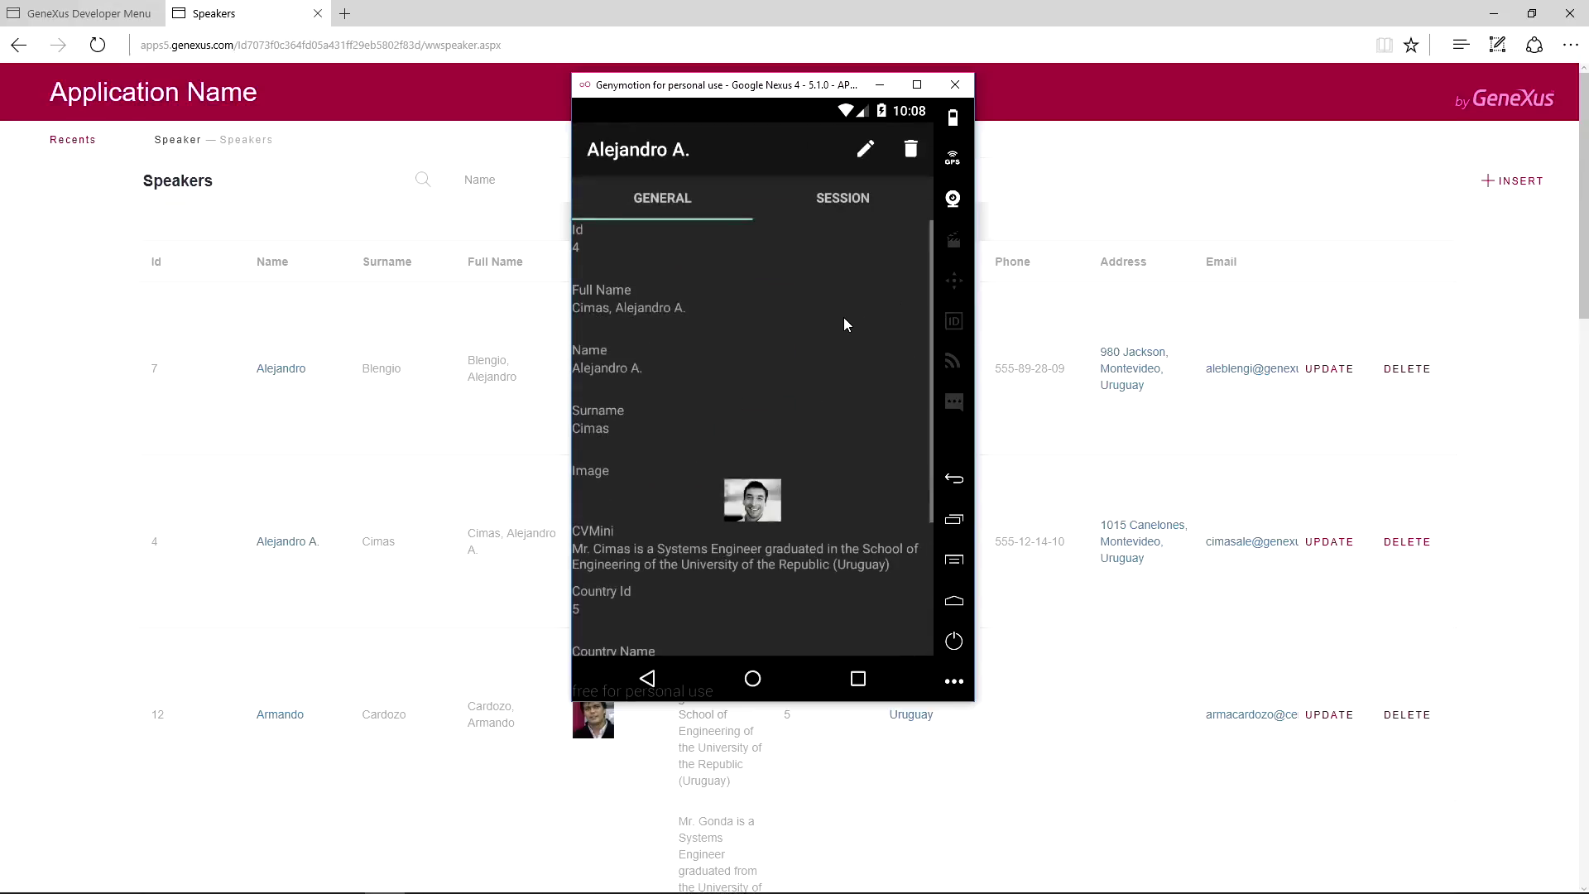
click(866, 150)
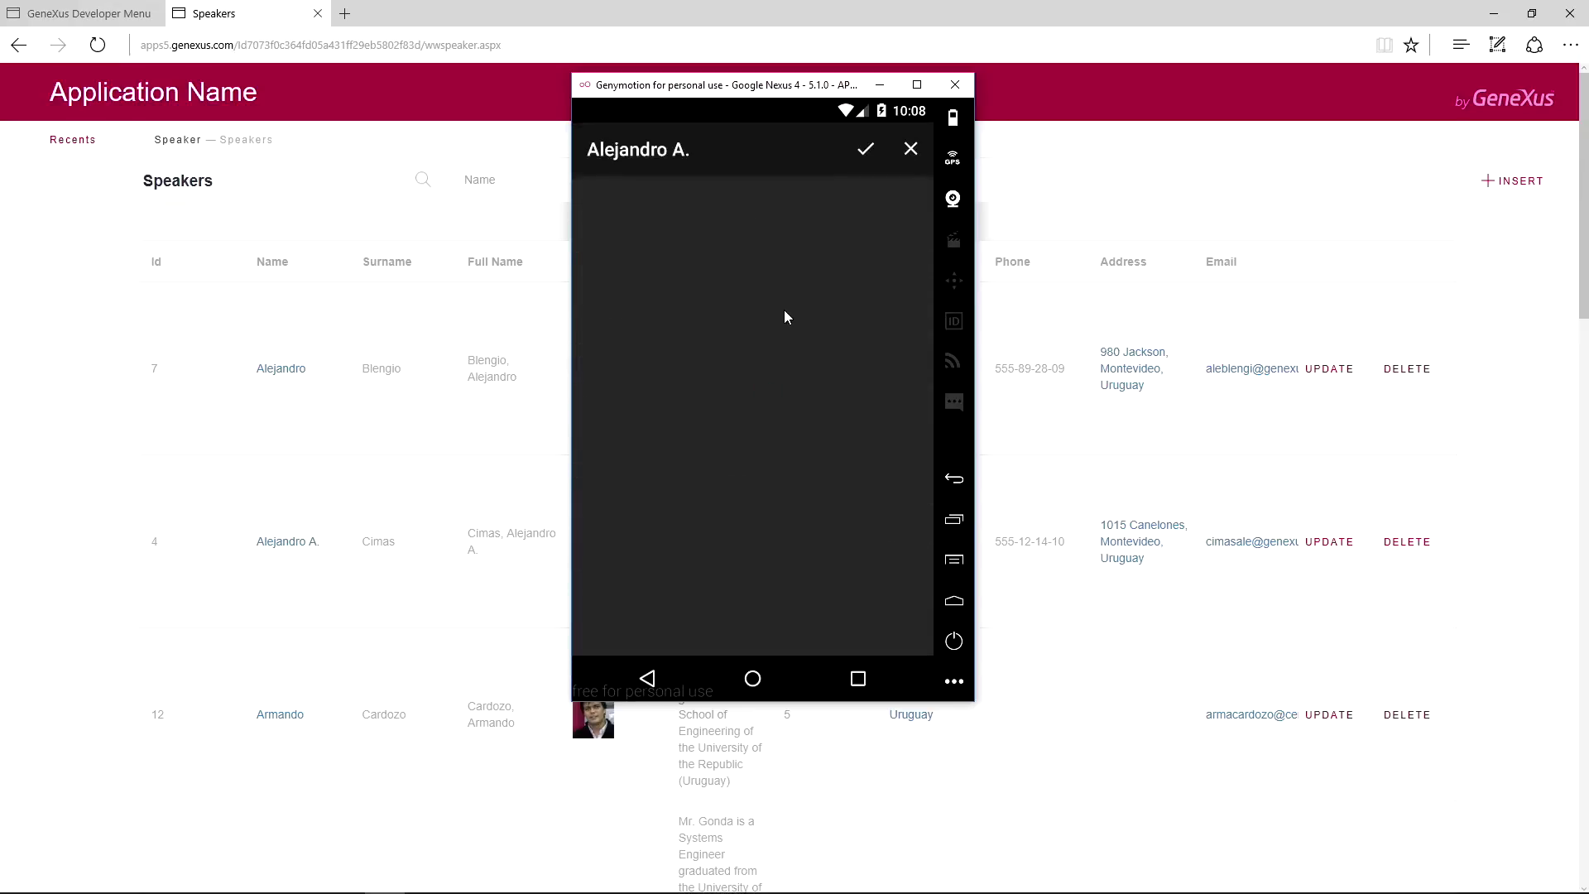
click(676, 330)
click(676, 333)
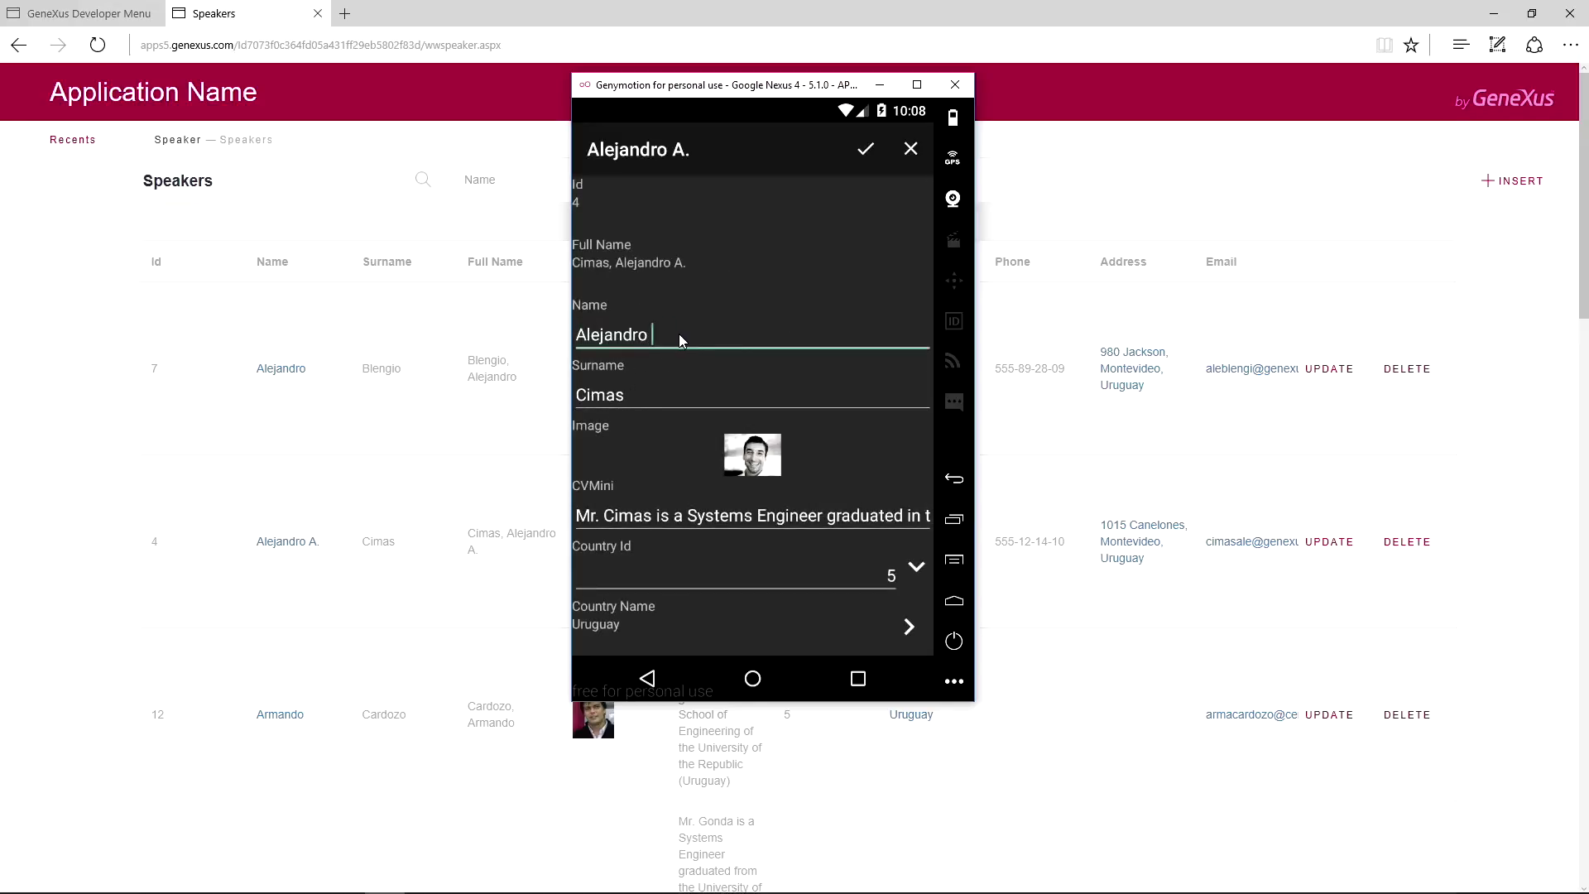
click(867, 149)
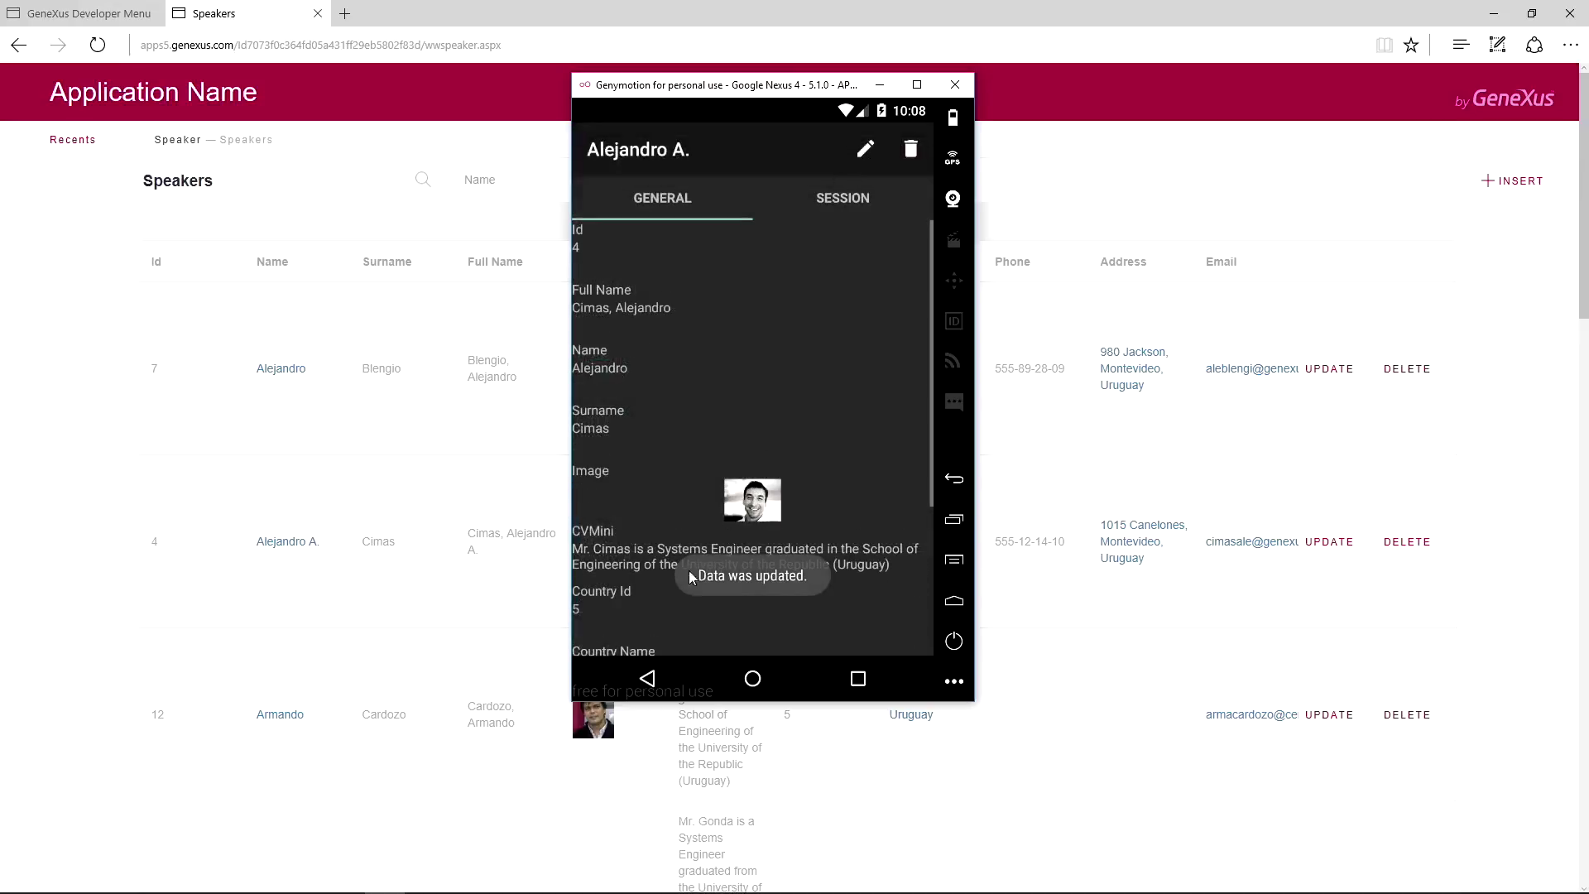
click(648, 679)
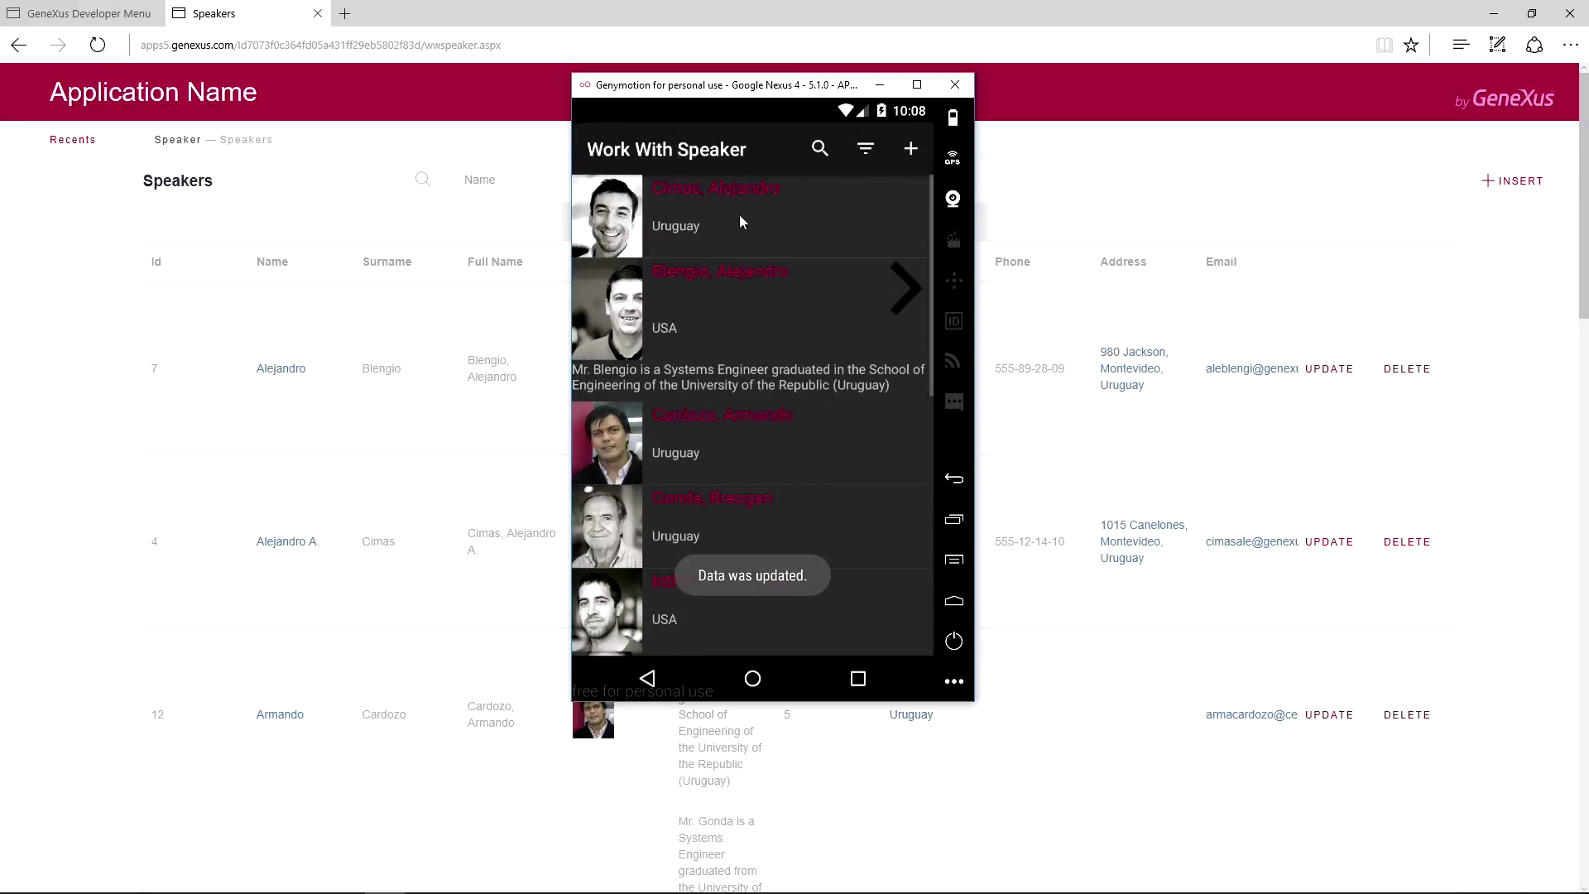
Reload the browser's speaker page to check the server data, then return to GeneXus.
click(362, 163)
click(97, 44)
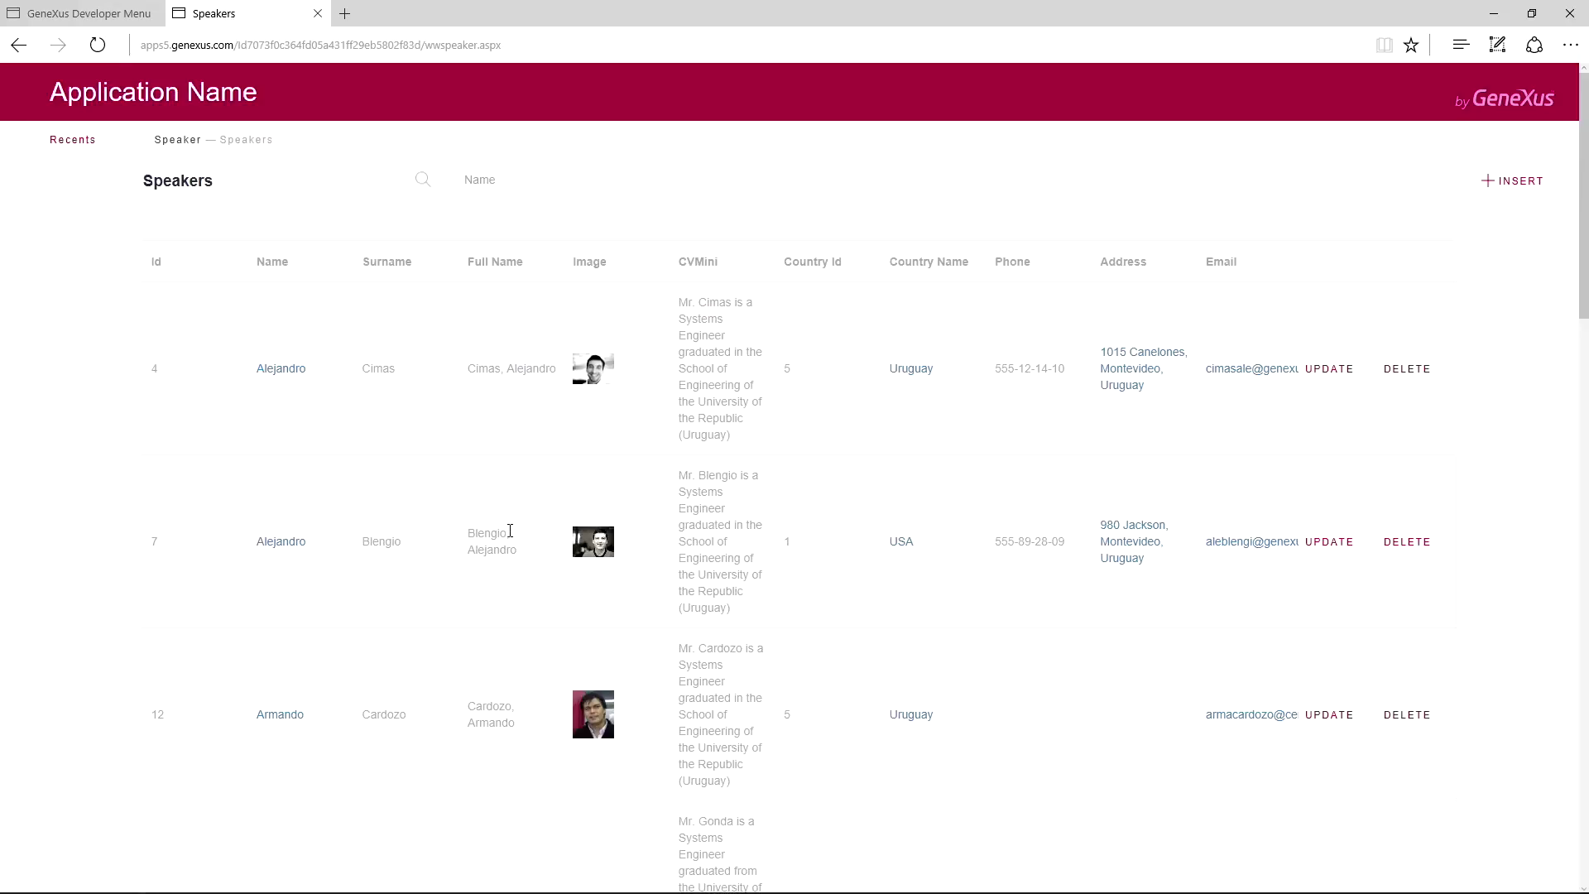
key(alt+Tab)
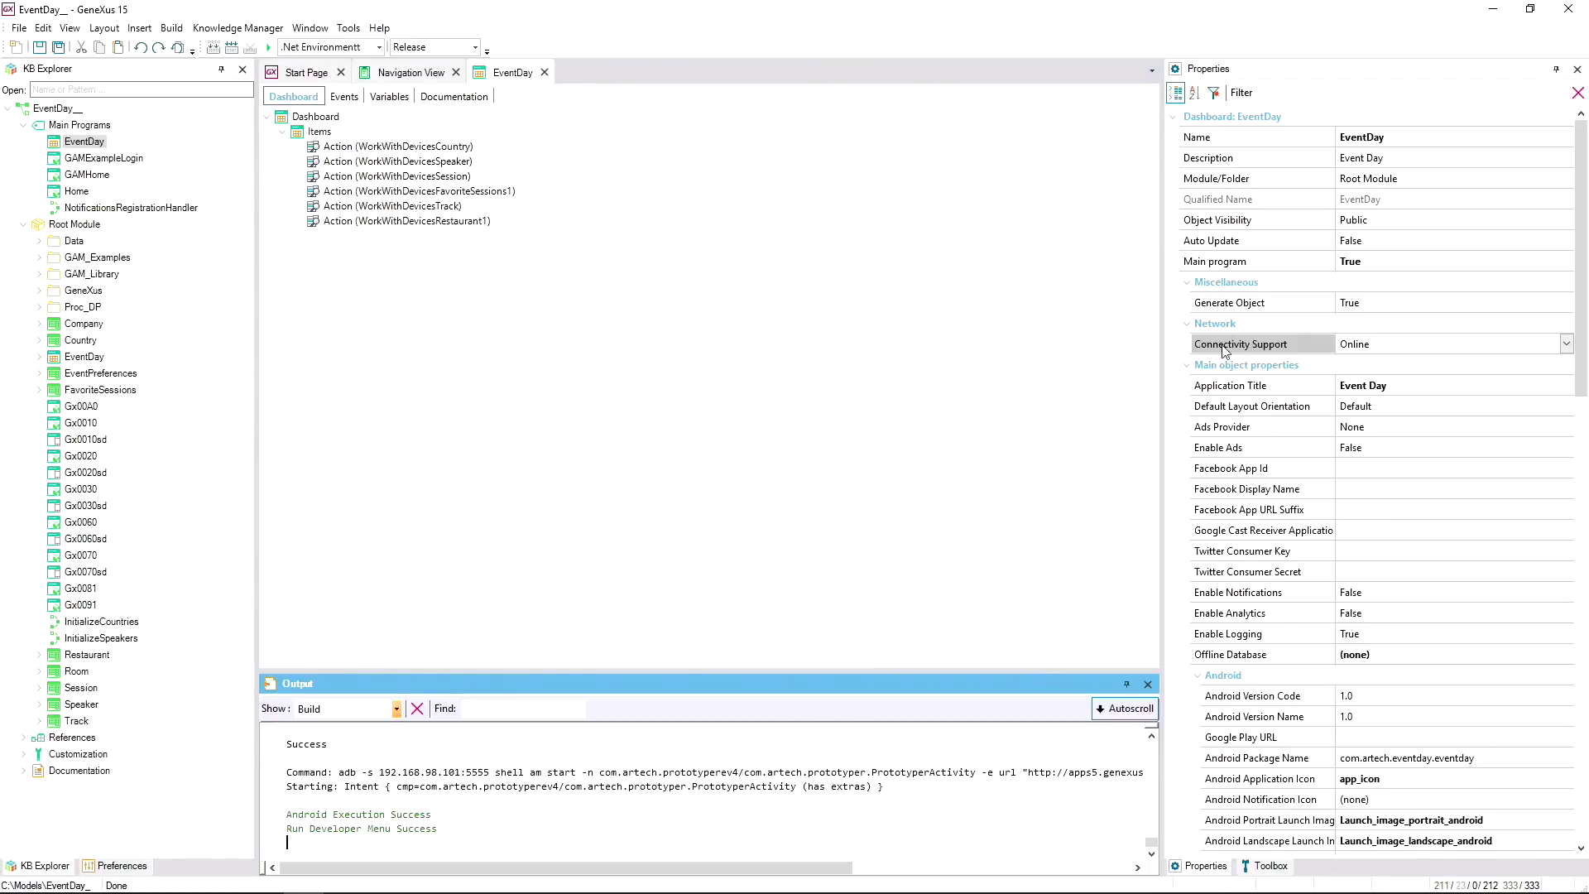
Set EventDay's Connectivity Support to Offline and rebuild the app.
click(1566, 343)
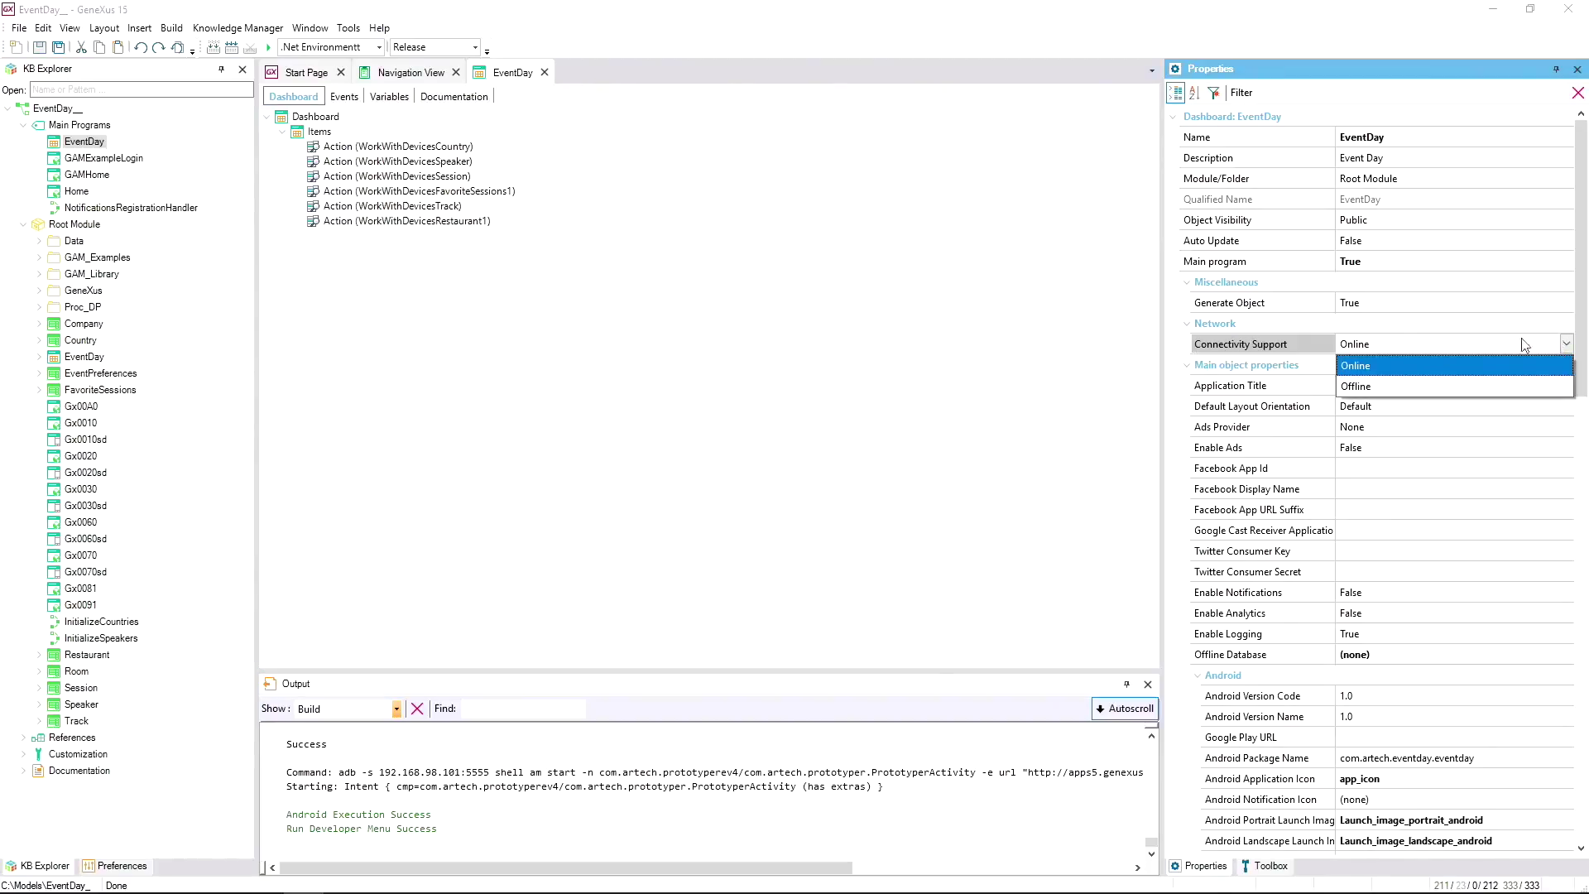
click(1373, 385)
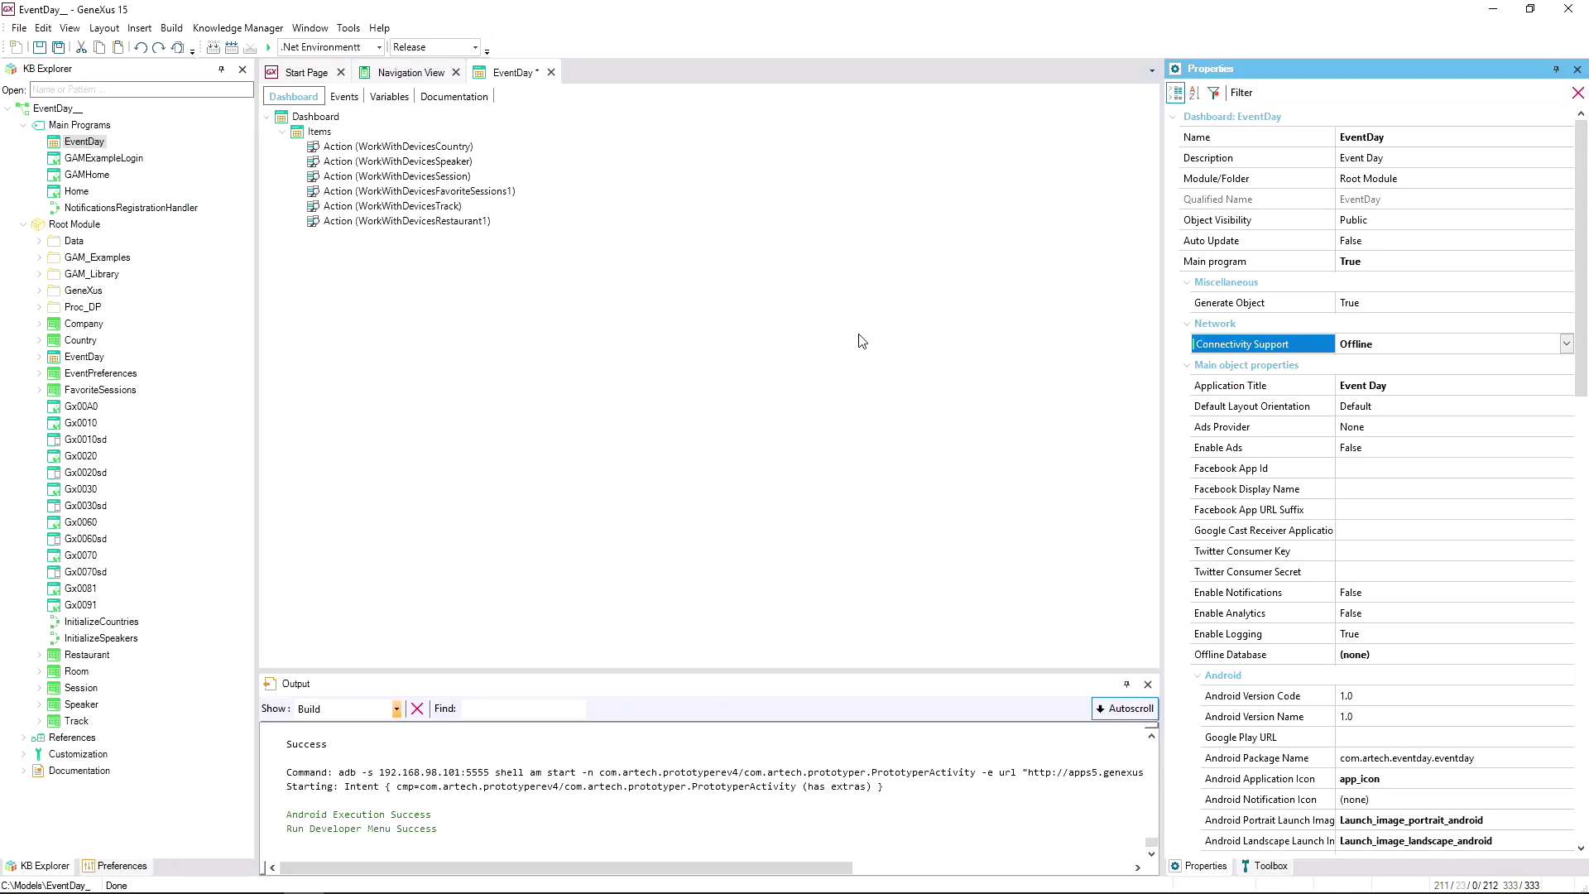
click(269, 48)
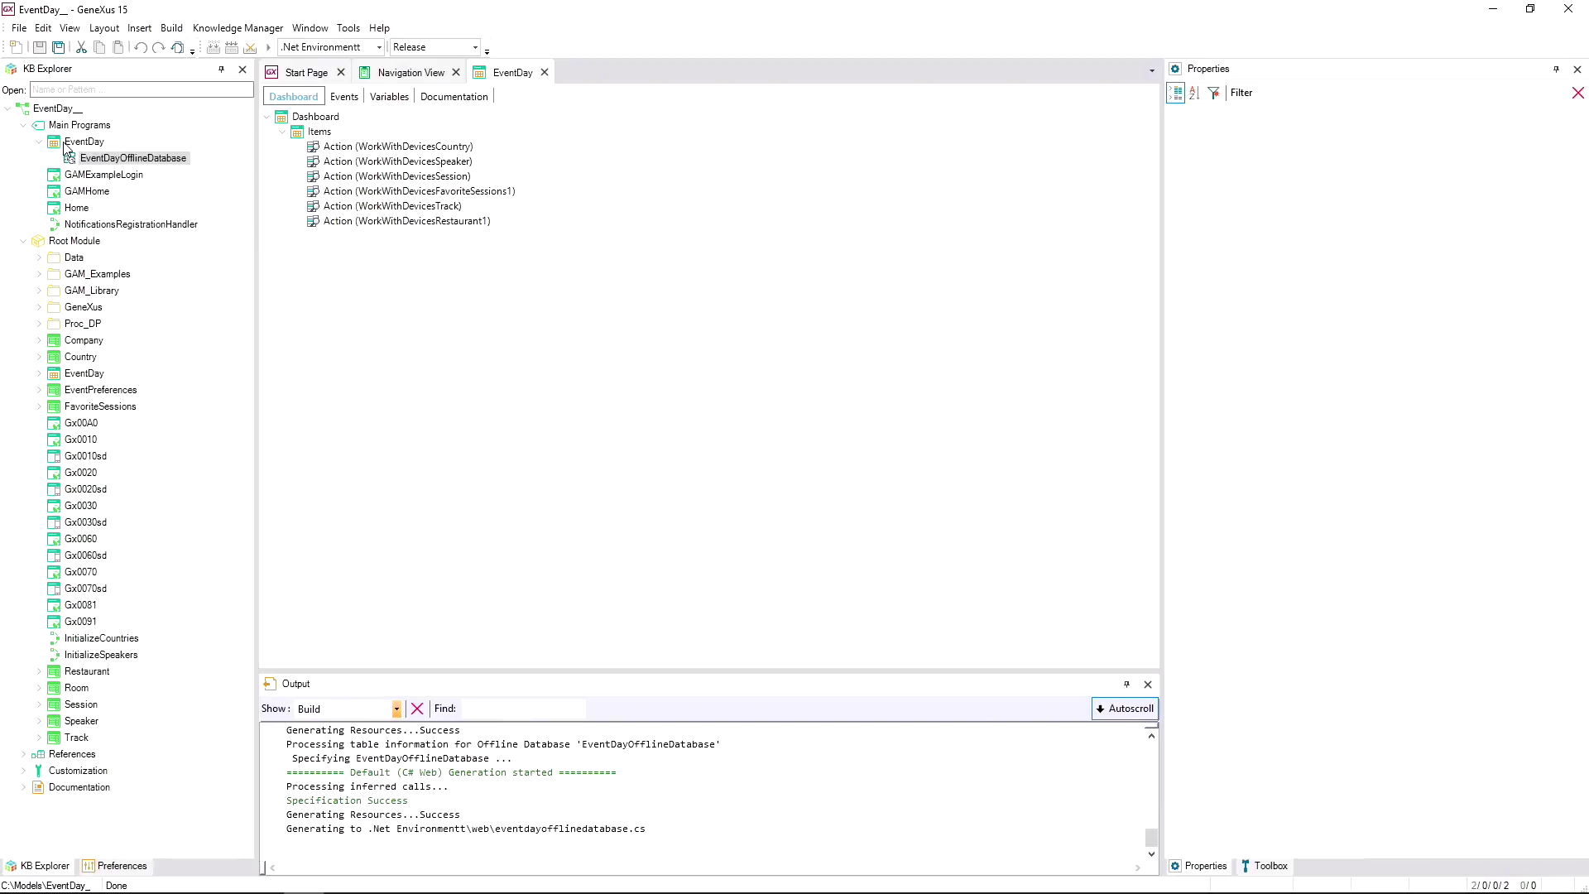
Open EventDayOfflineDatabase and set Data Receive Criteria to After Elapsed Time.
double_click(133, 157)
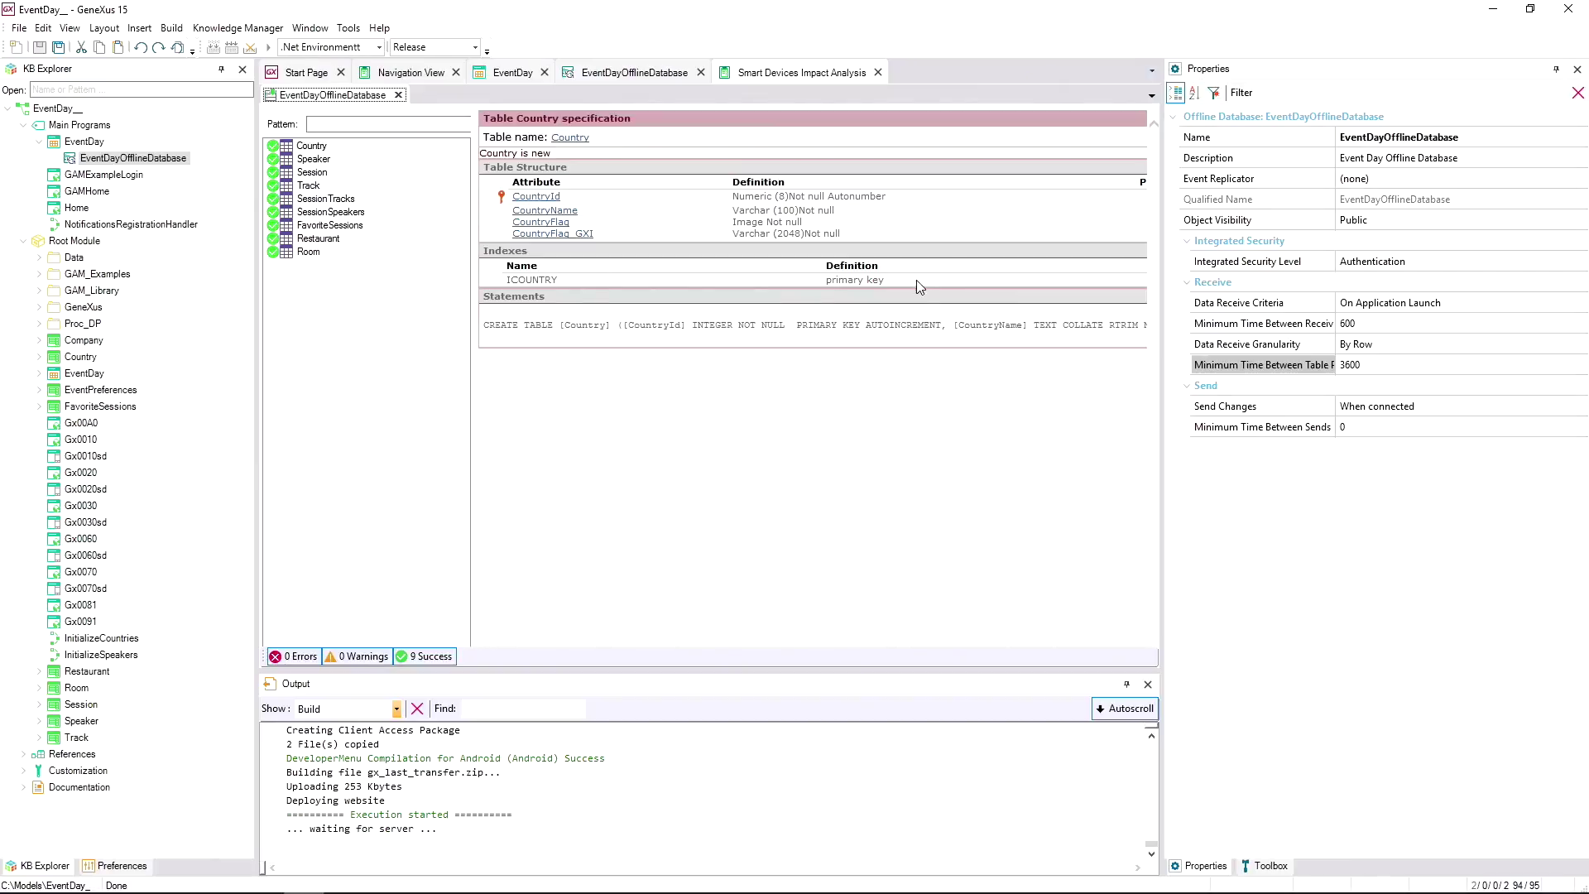
click(1371, 323)
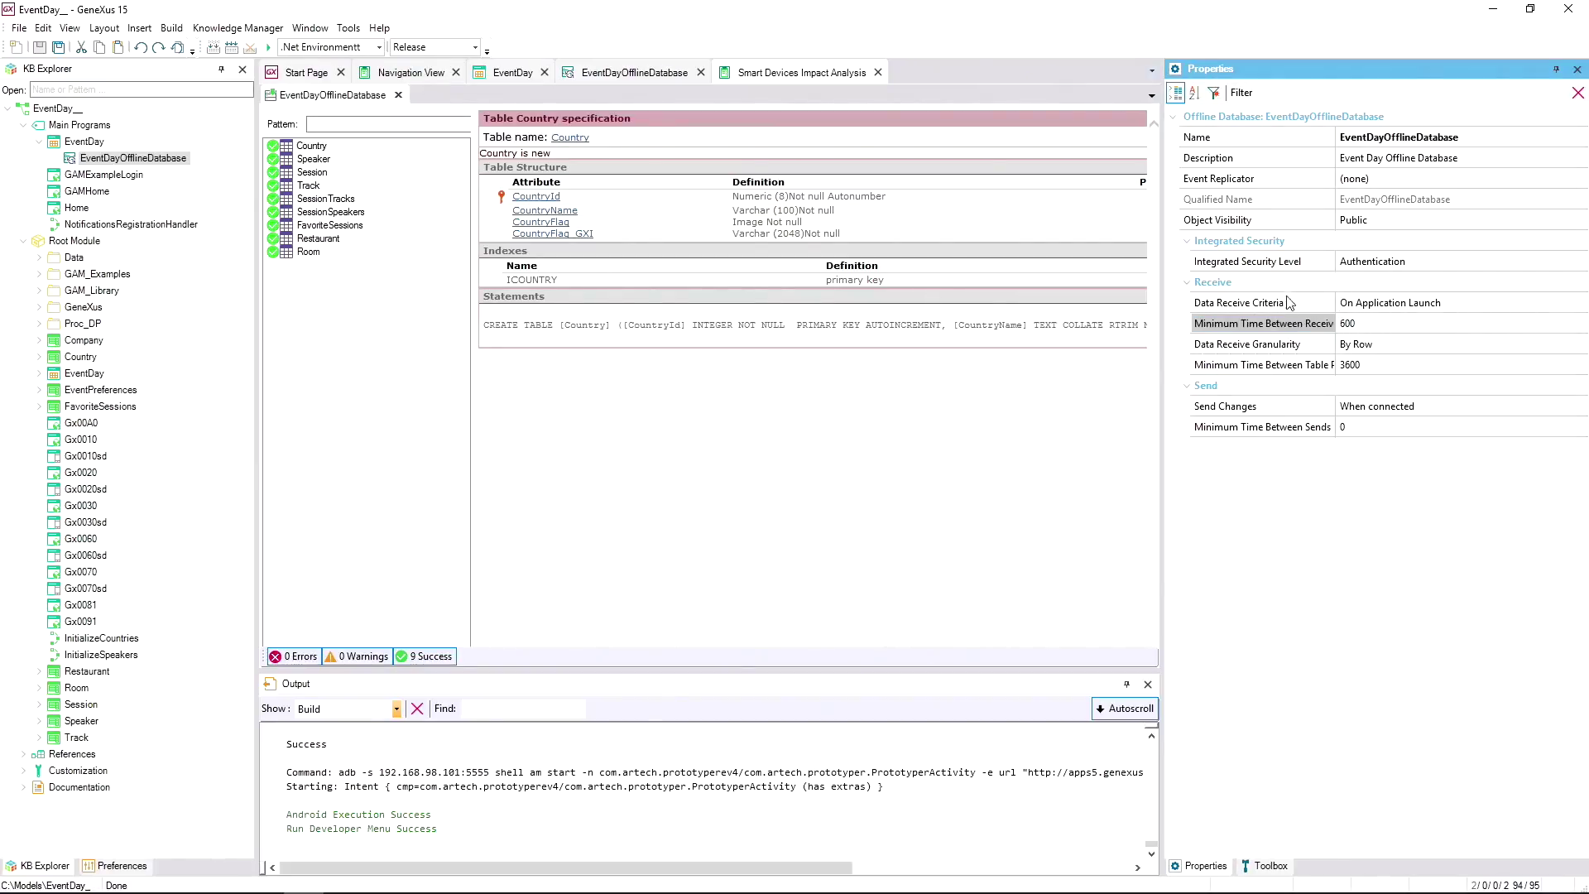
click(1491, 305)
click(1494, 305)
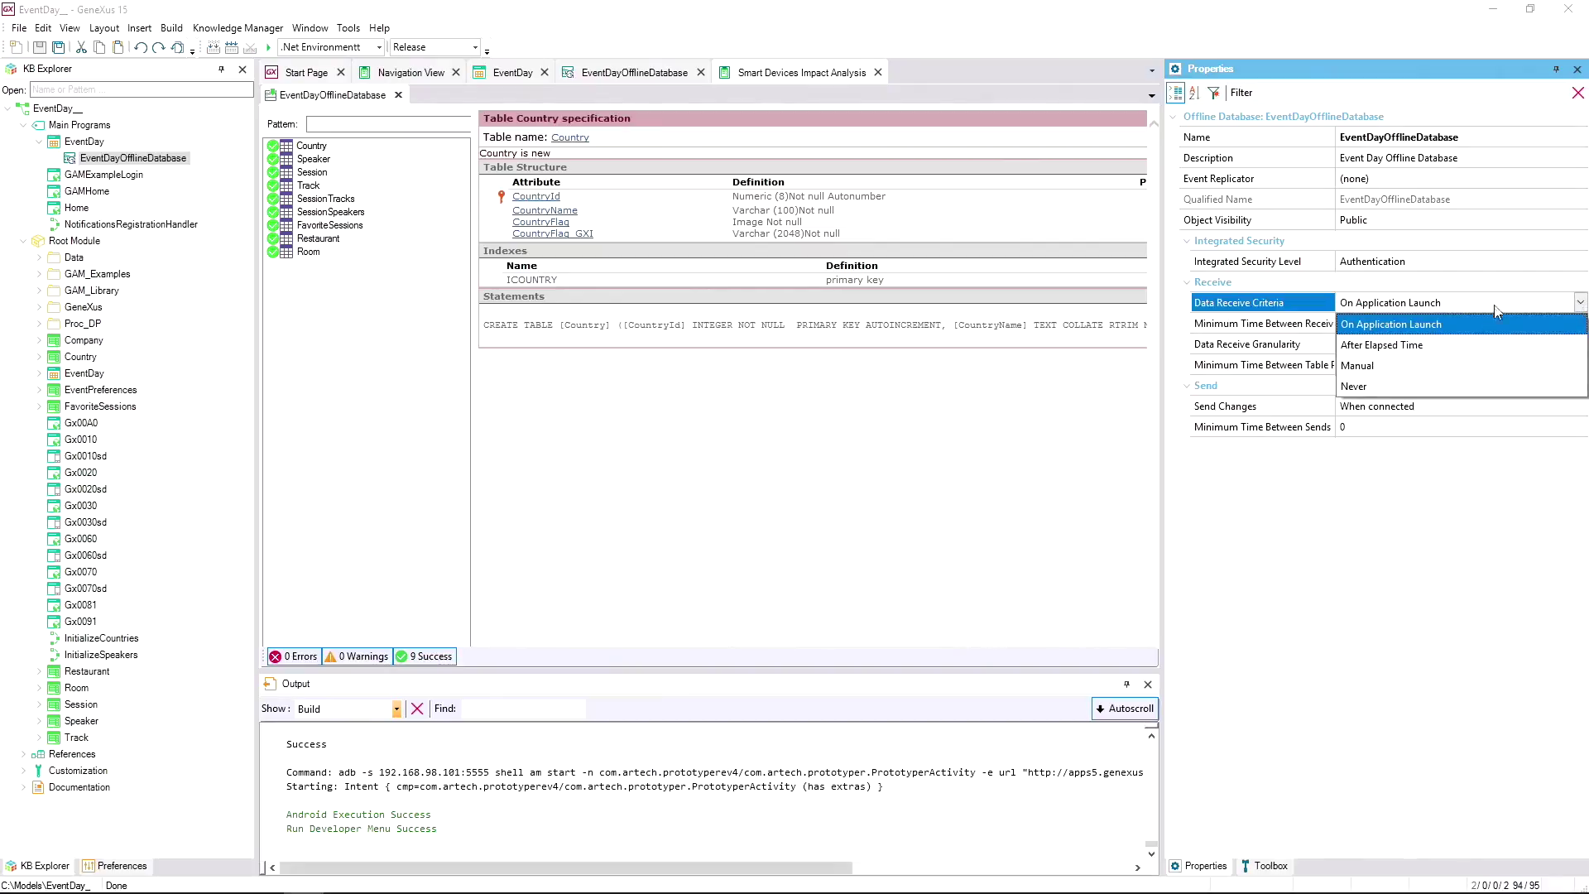
click(1382, 346)
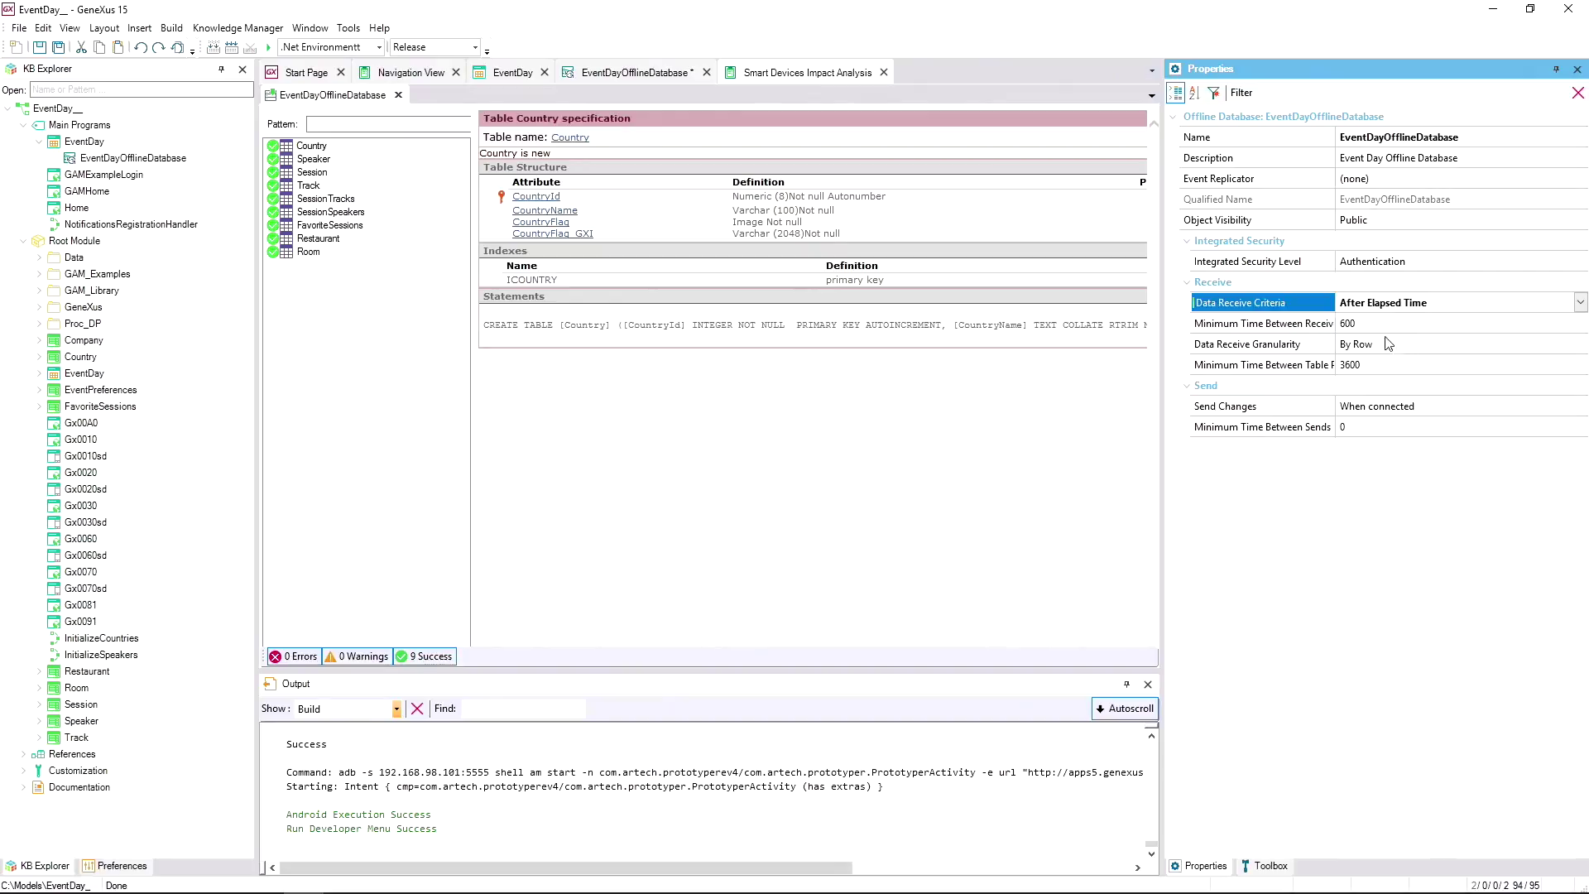
Change Minimum Time Between Receives from 600 to 10, then return to EventDay.
click(1362, 323)
click(1310, 326)
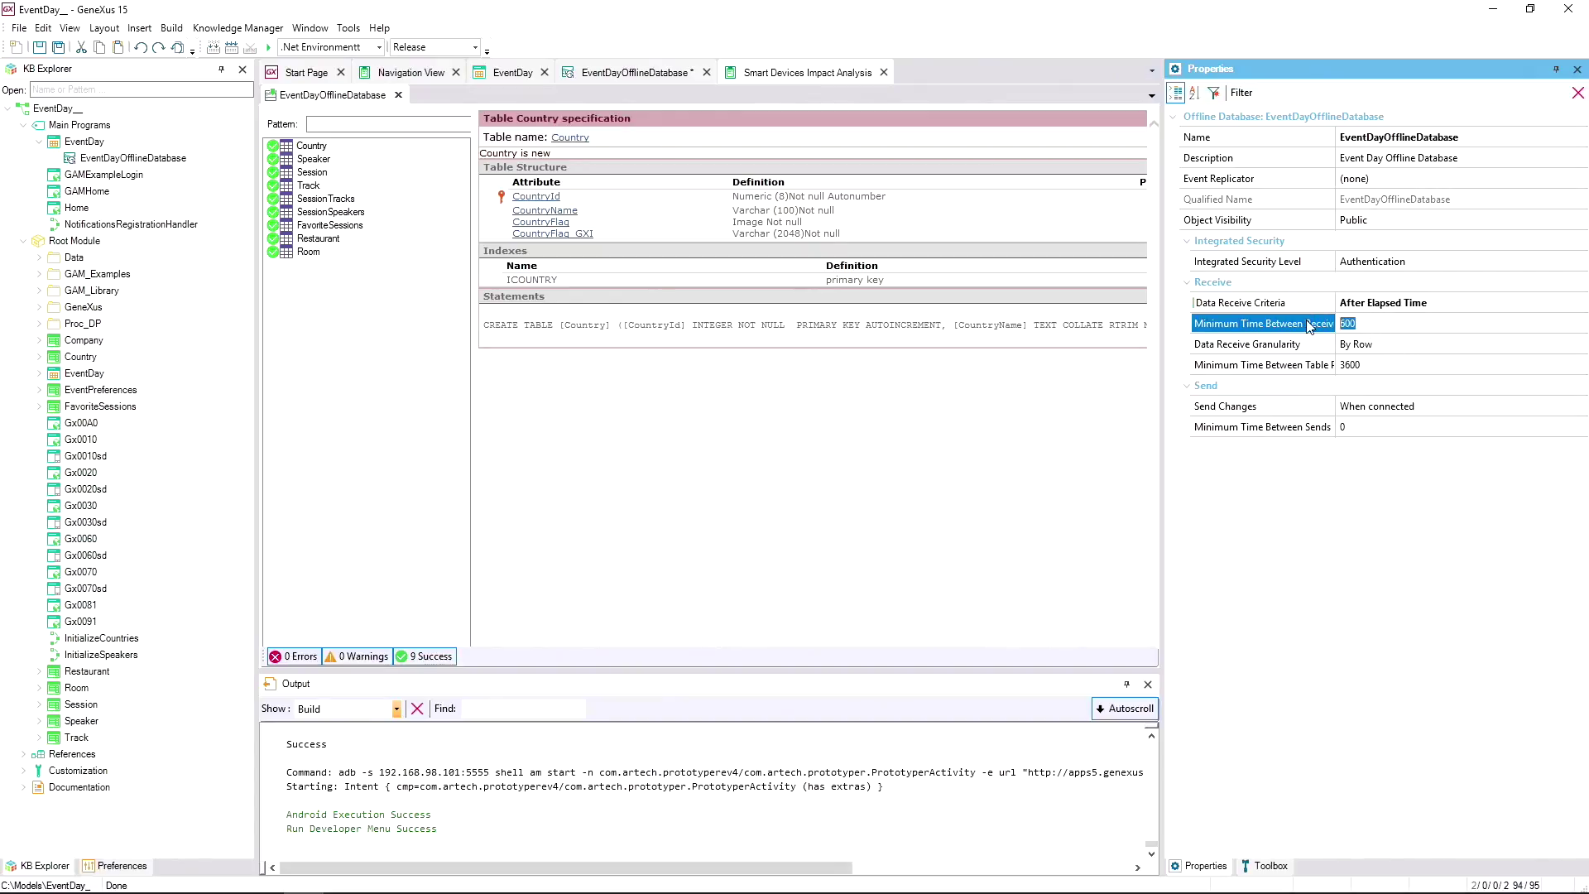
text(10)
click(1410, 349)
click(883, 485)
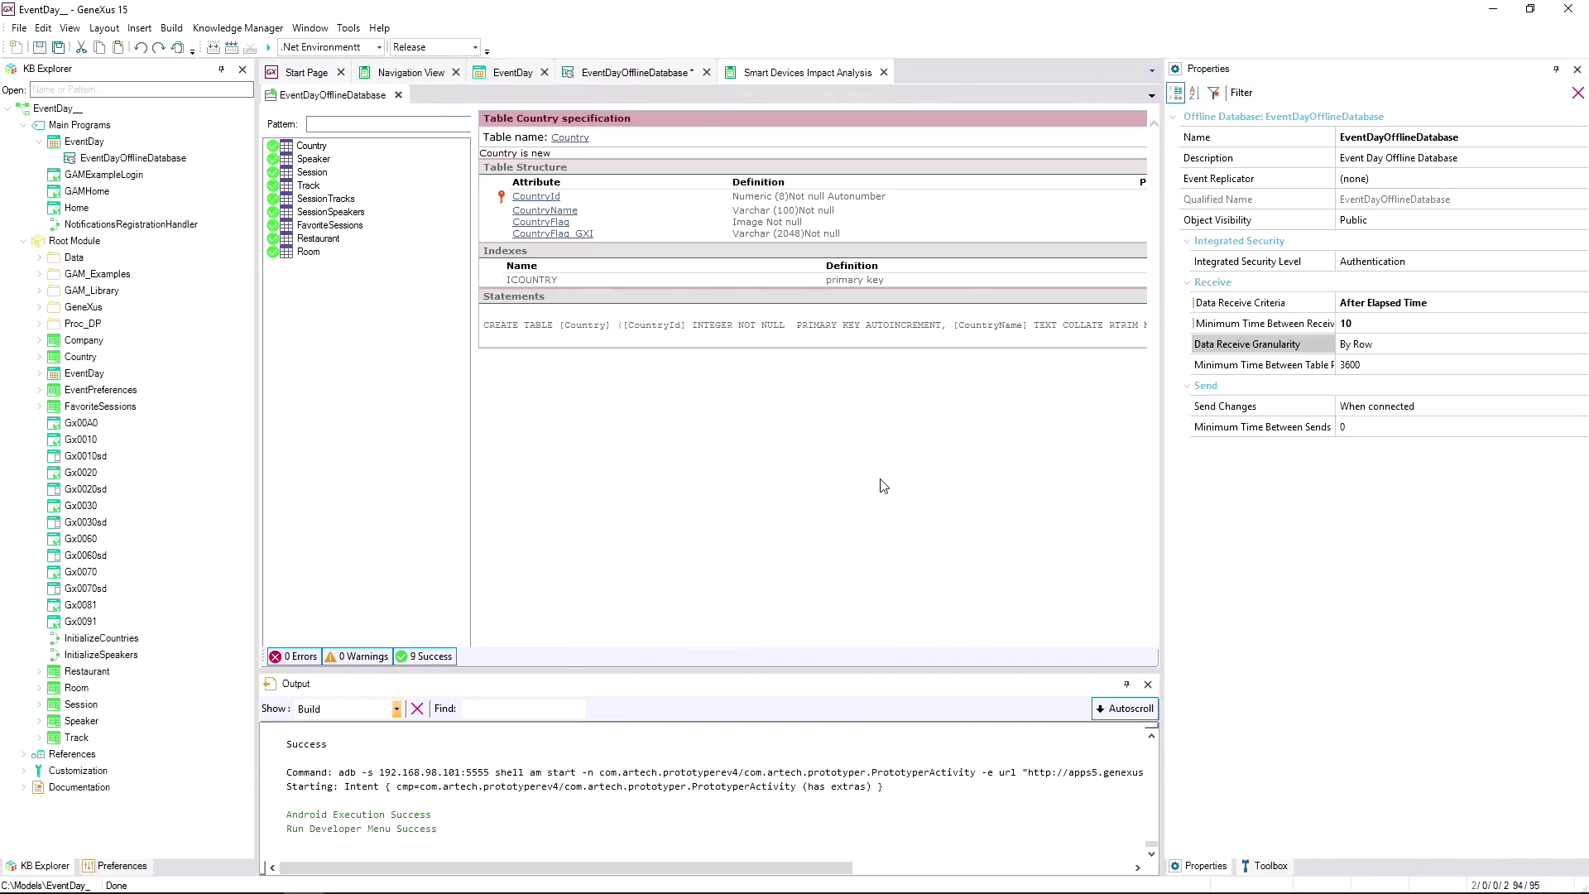
click(508, 72)
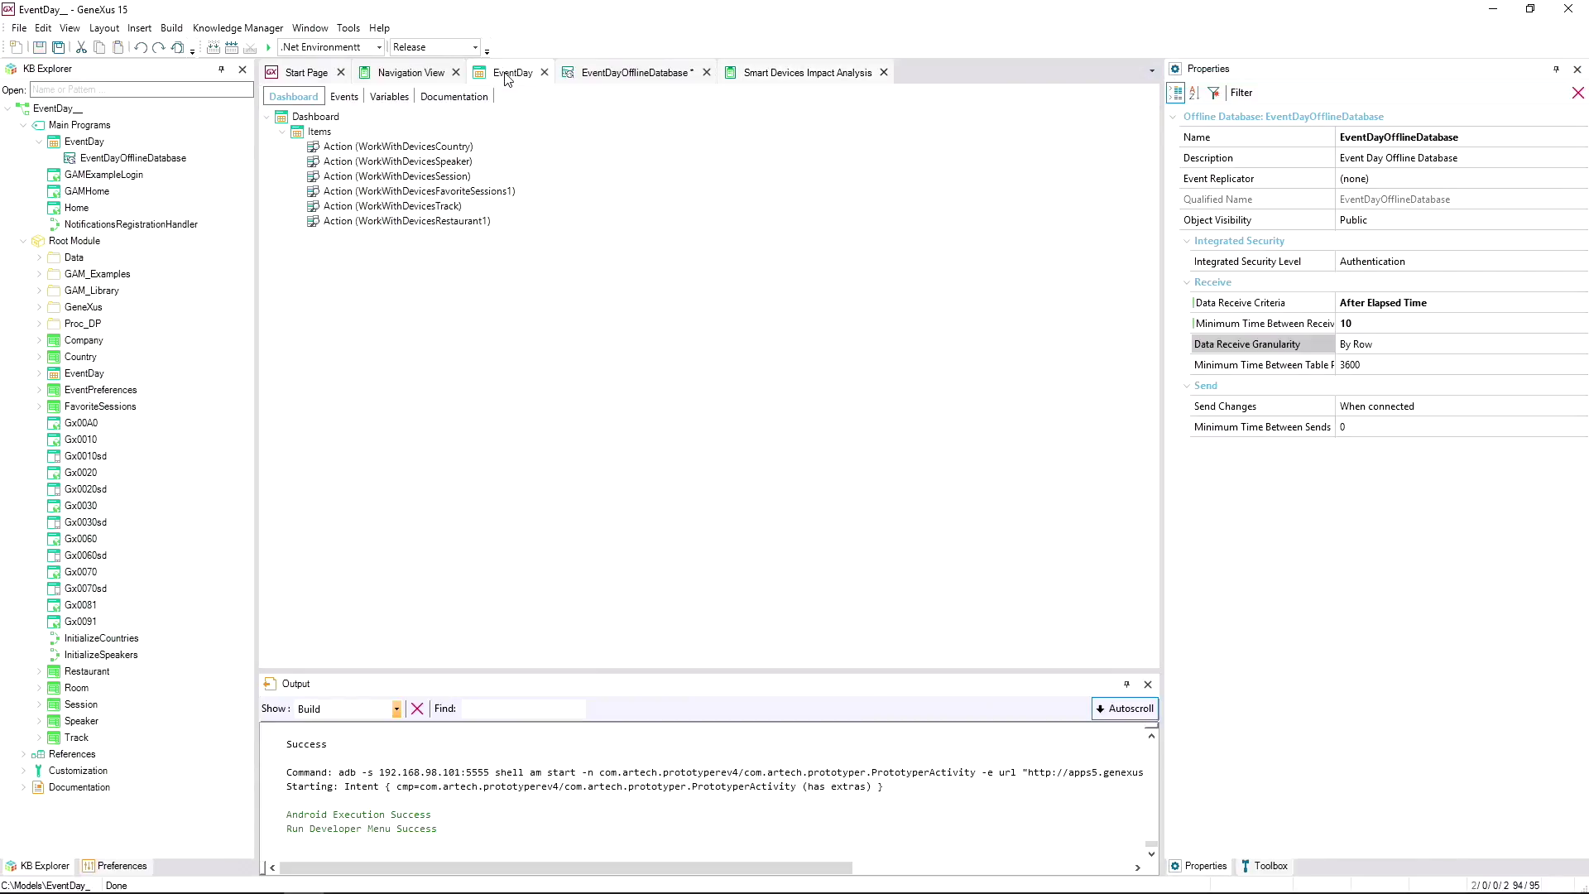
Run EventDay from its tab's context menu, then view EventDayOfflineDatabase during the build.
right_click(508, 76)
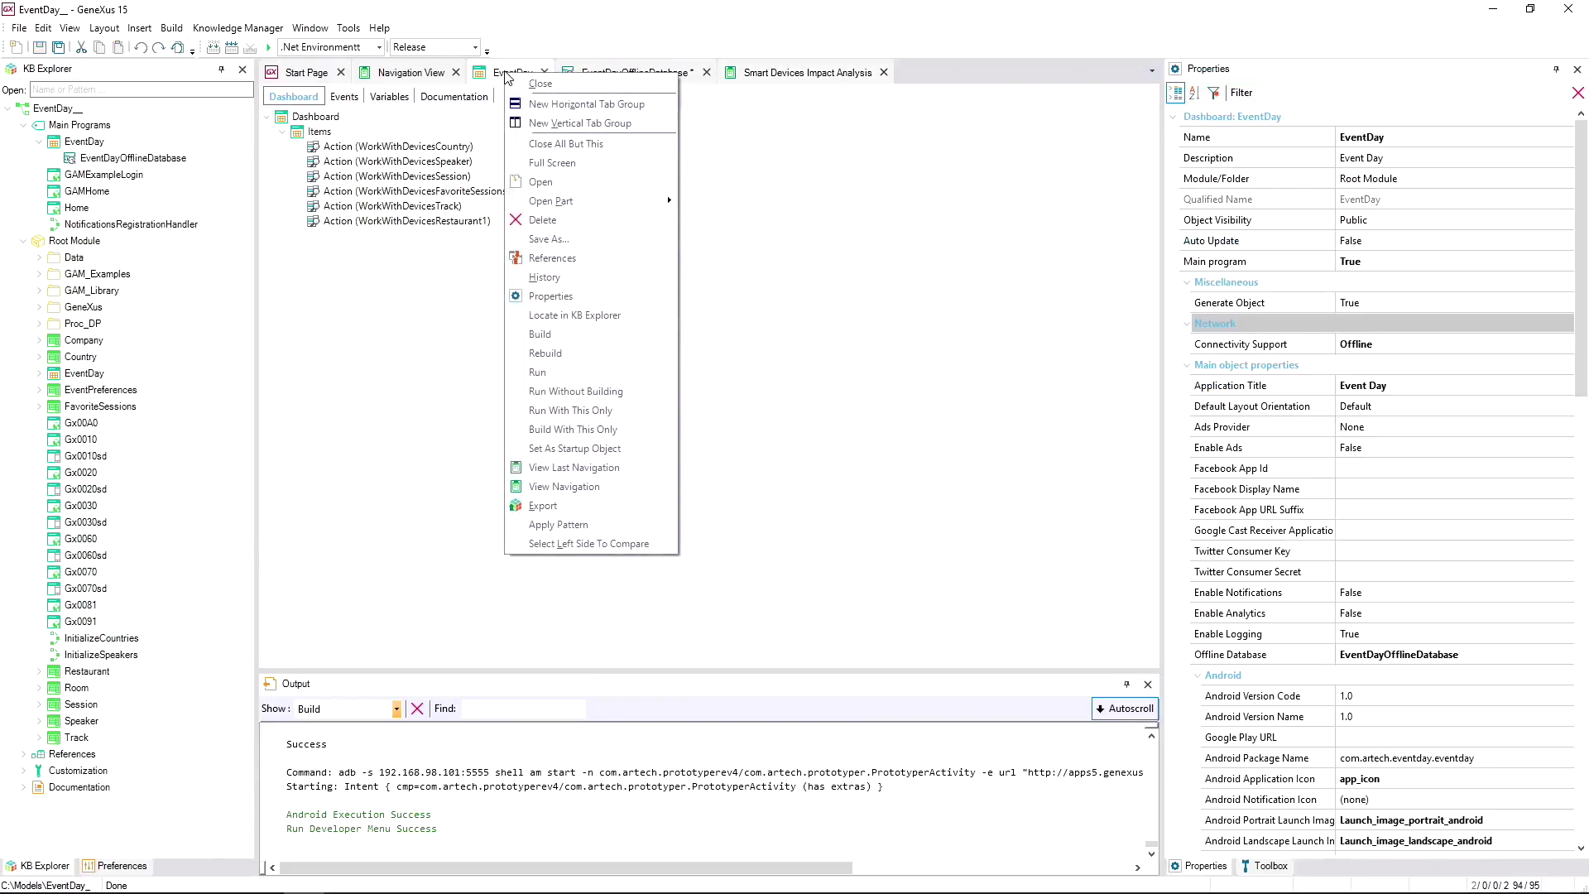
click(544, 373)
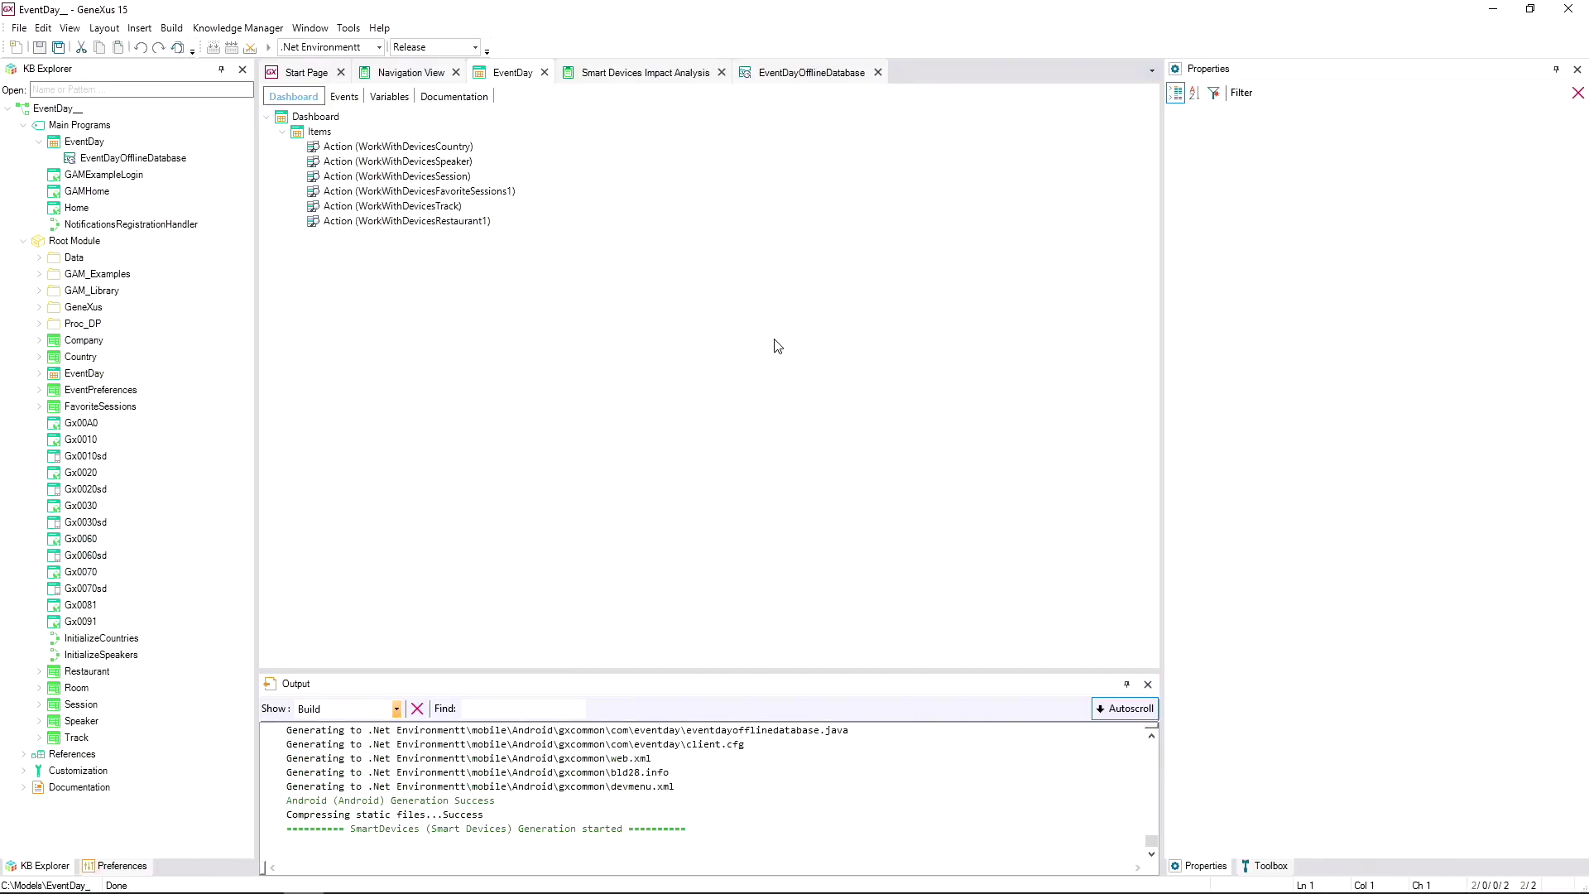
click(795, 76)
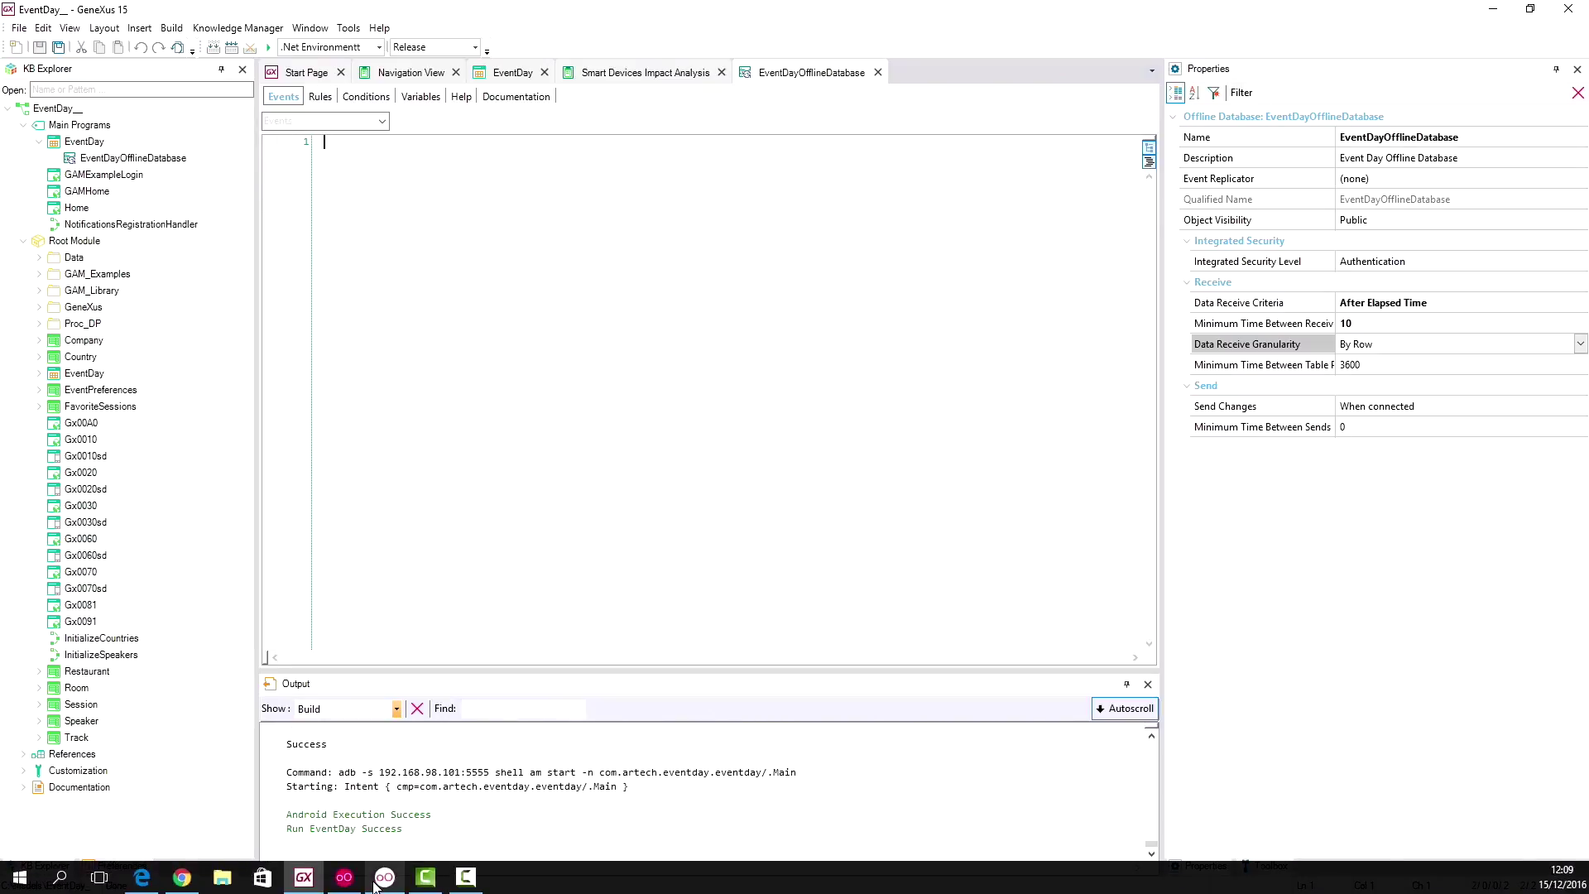
Turn on airplane mode in the emulator's quick settings and return to EventDay's home screen.
click(383, 879)
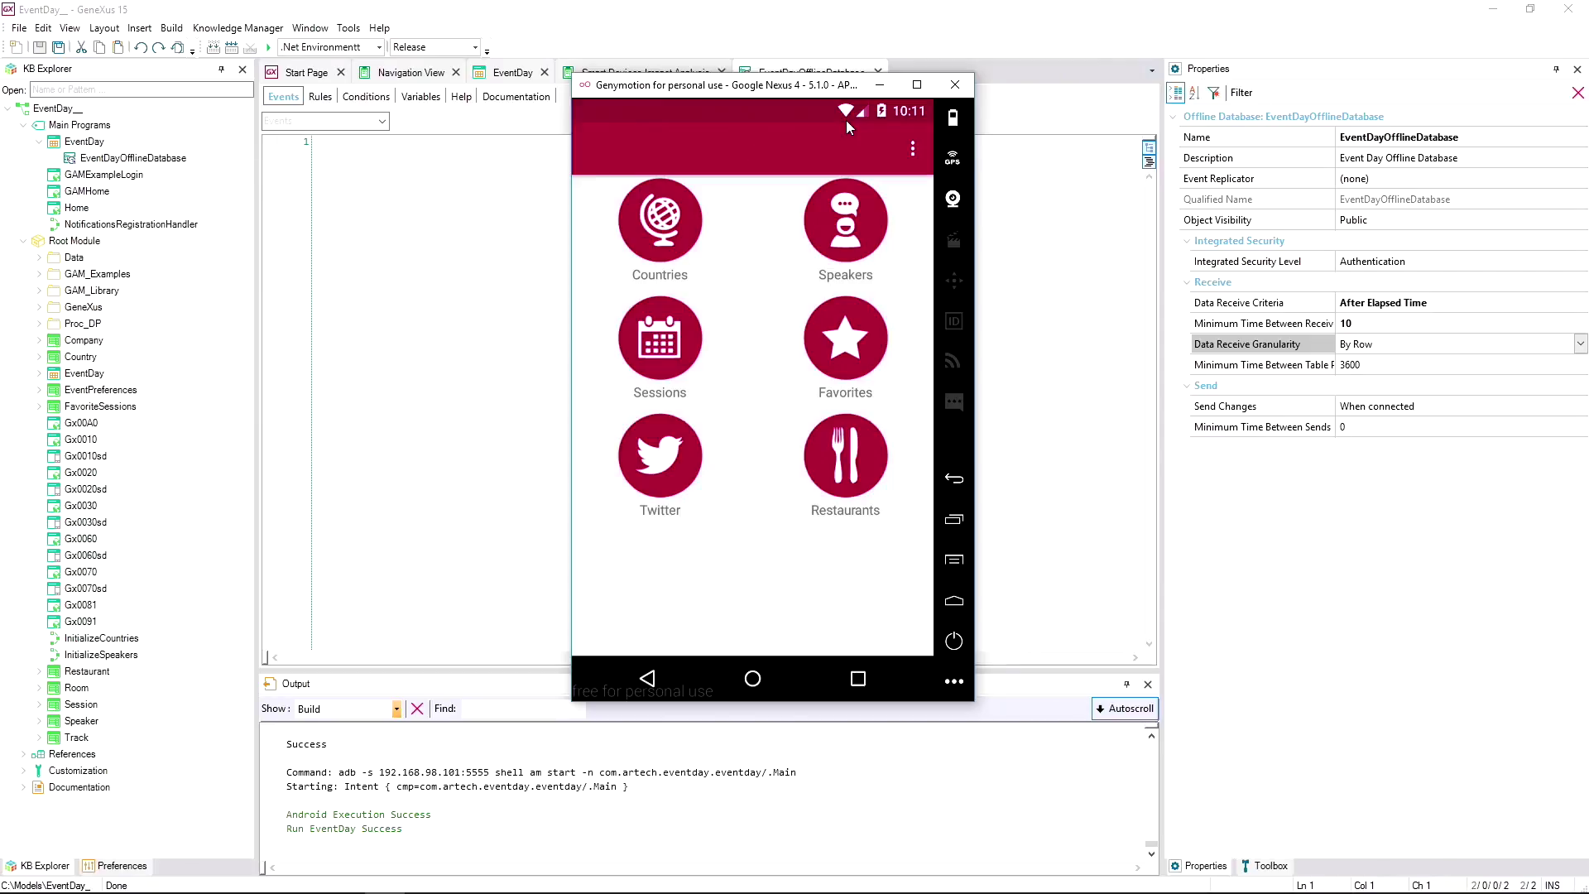
drag(798, 109, 813, 726)
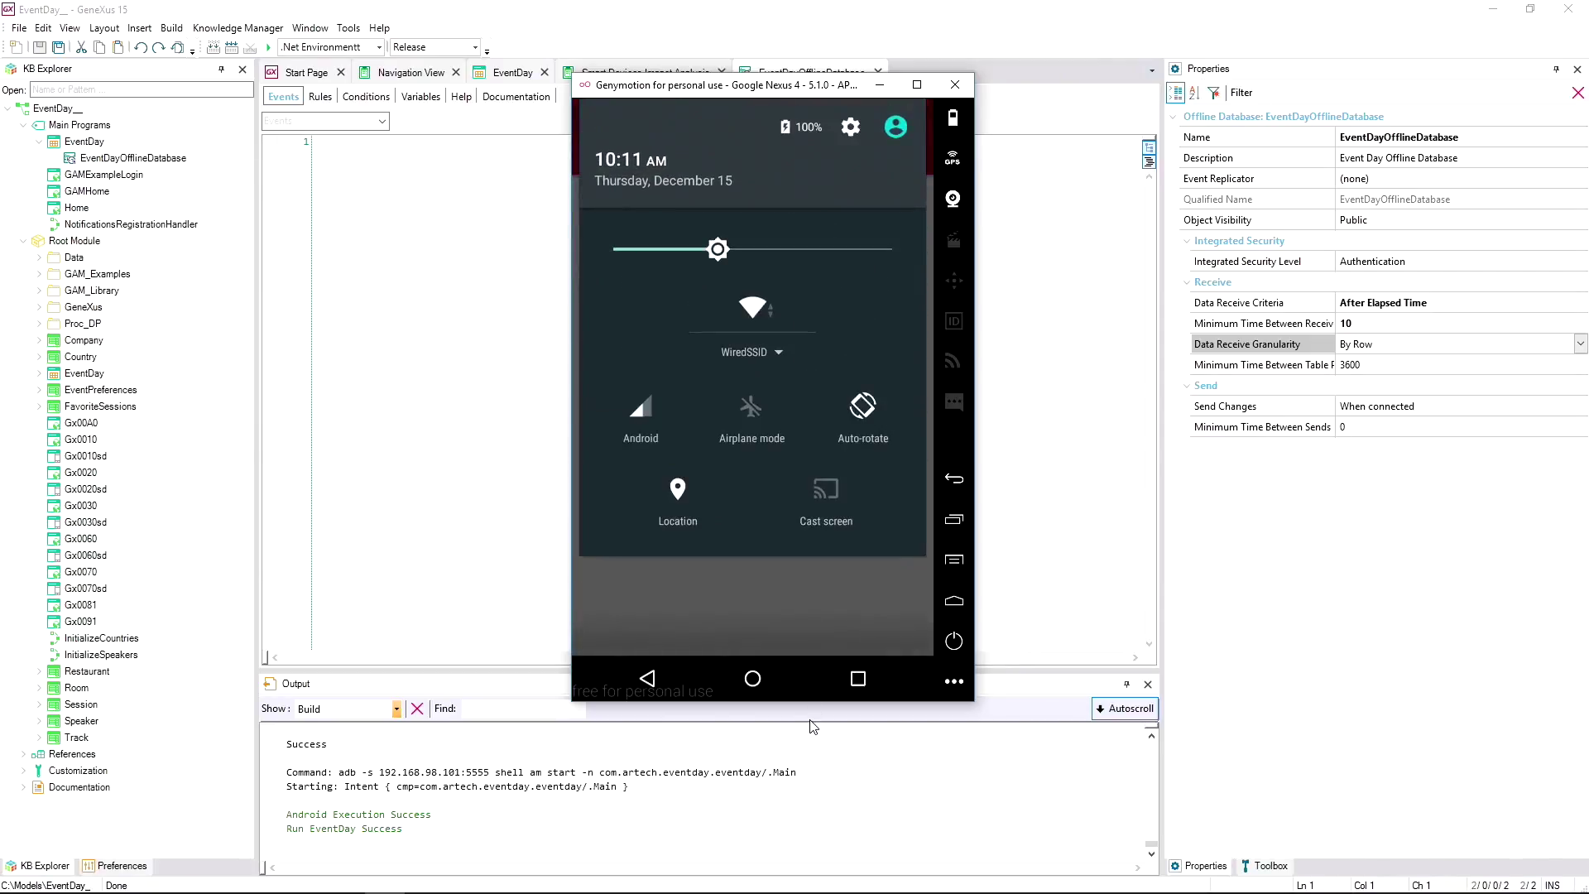
click(750, 409)
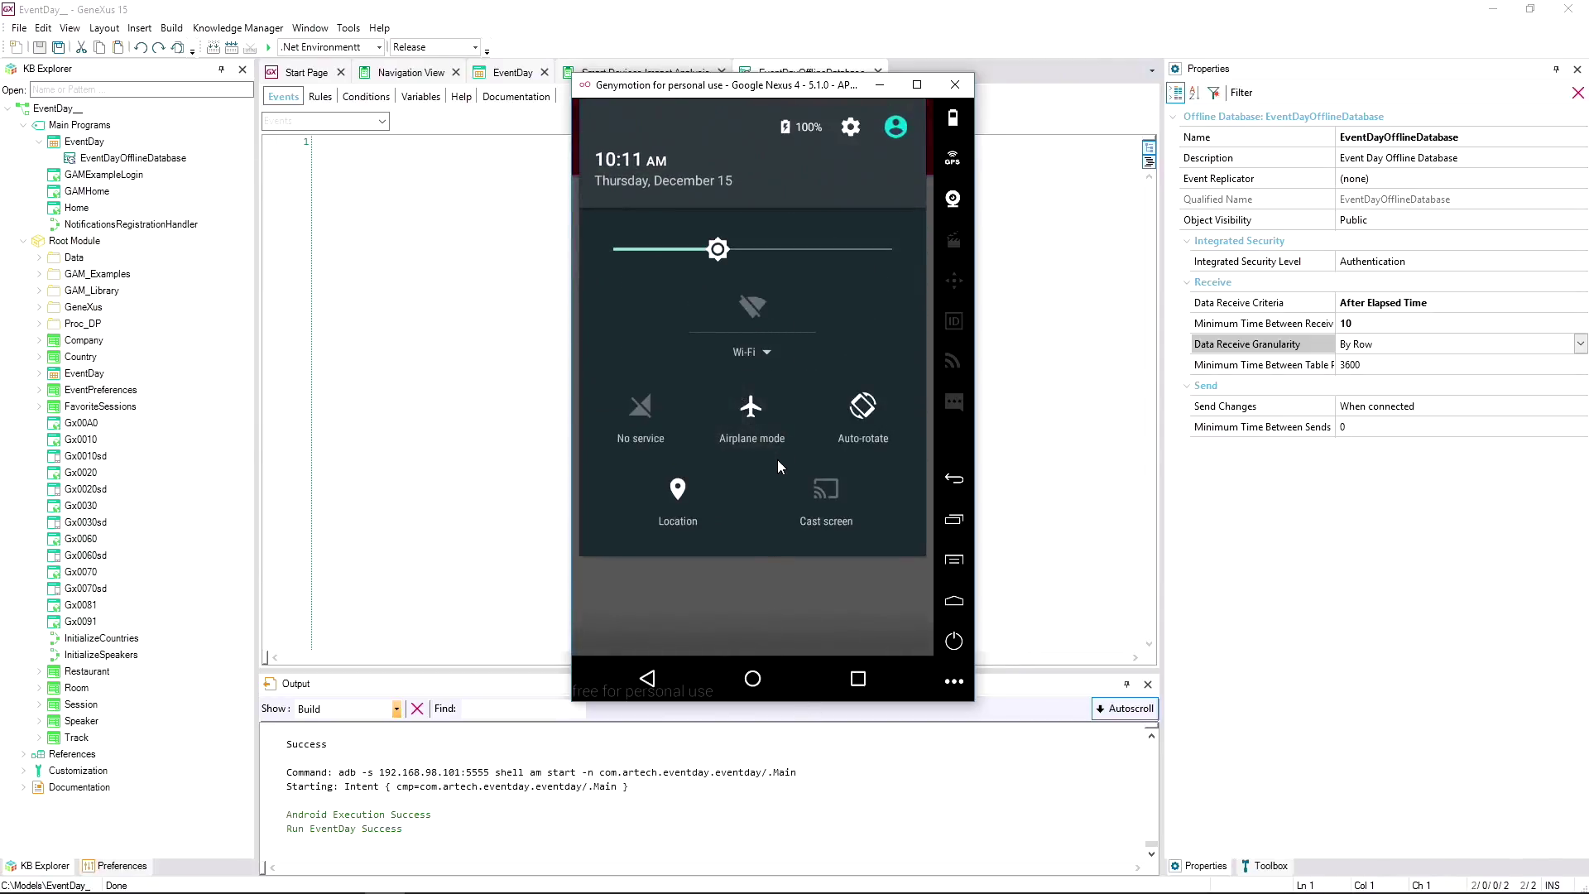
drag(742, 548, 798, 176)
click(721, 584)
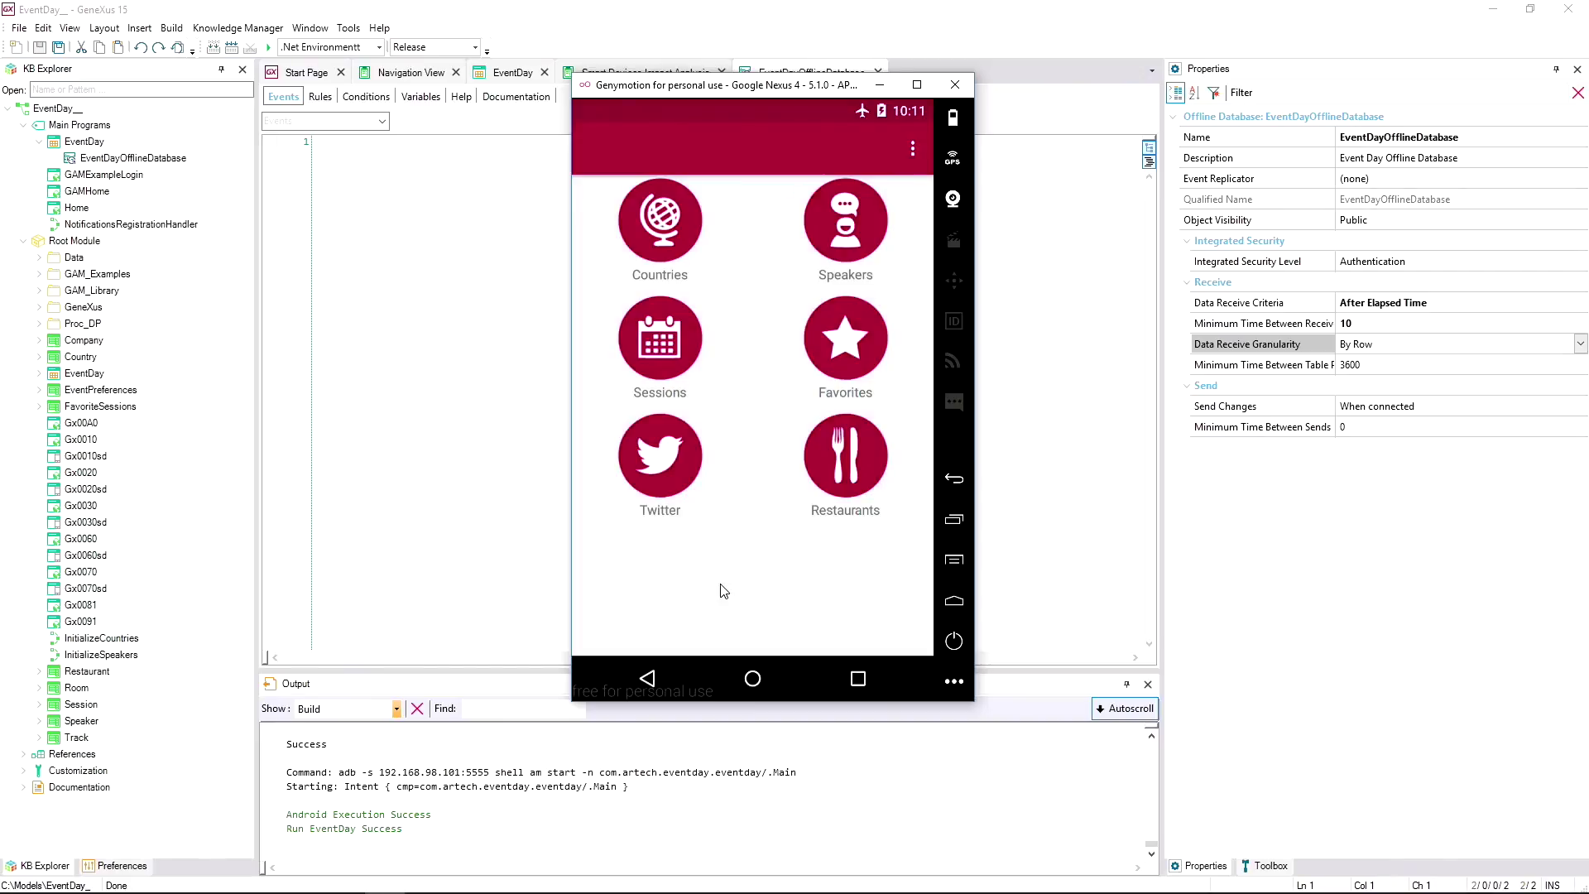
click(70, 29)
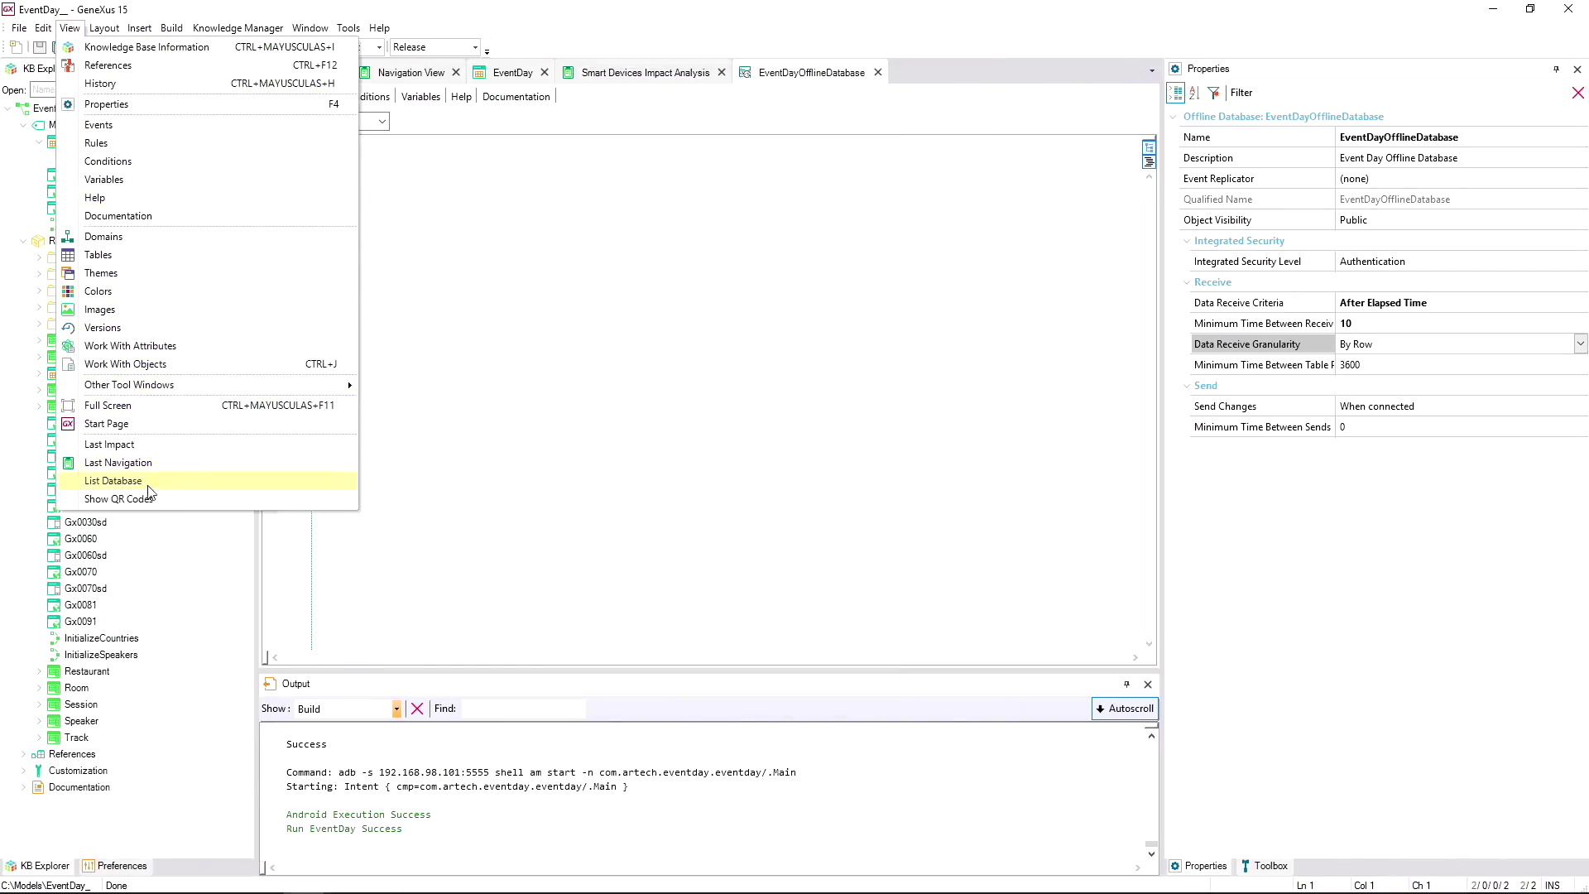
Open WWSpeaker from the Developer Menu and enter the administrator user name and password.
click(119, 498)
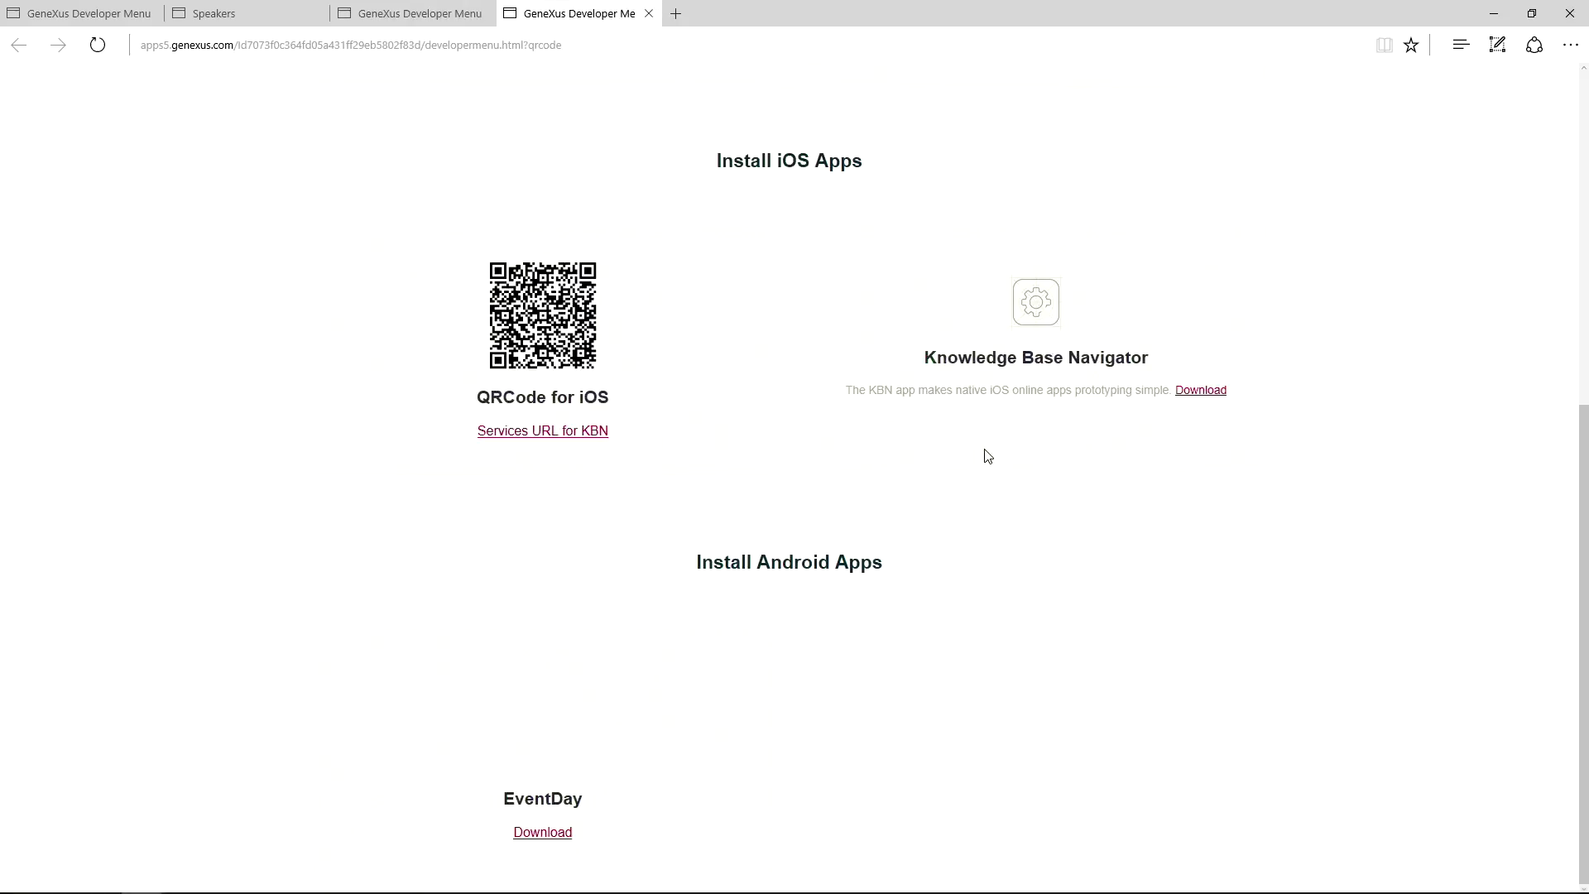
scroll(950, 195, up, 6)
click(979, 514)
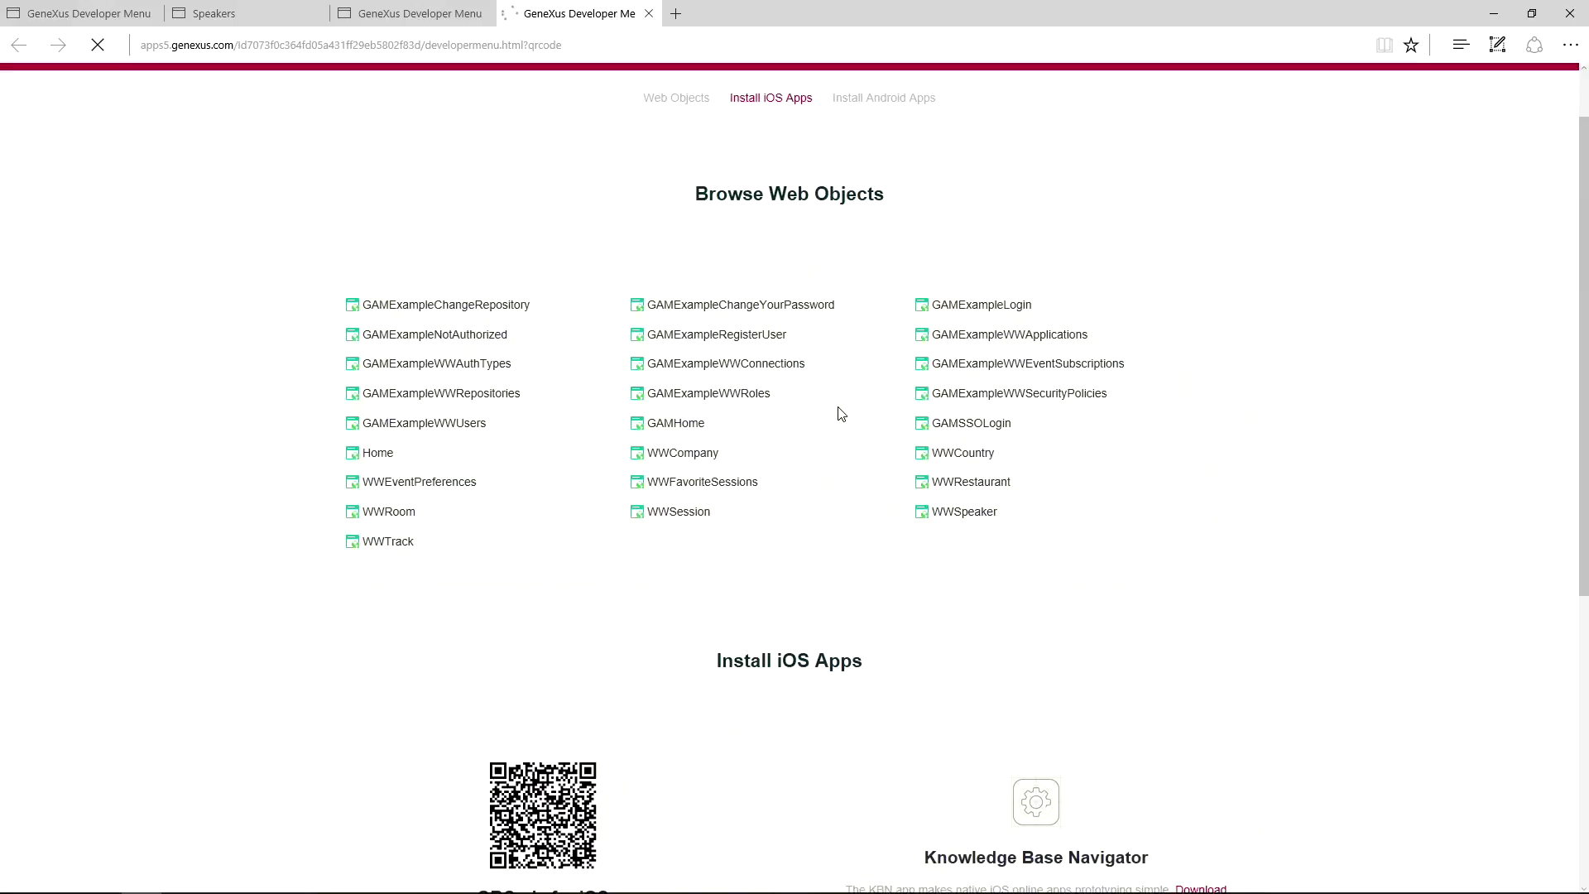
text(adm)
key(Tab)
text(admin123)
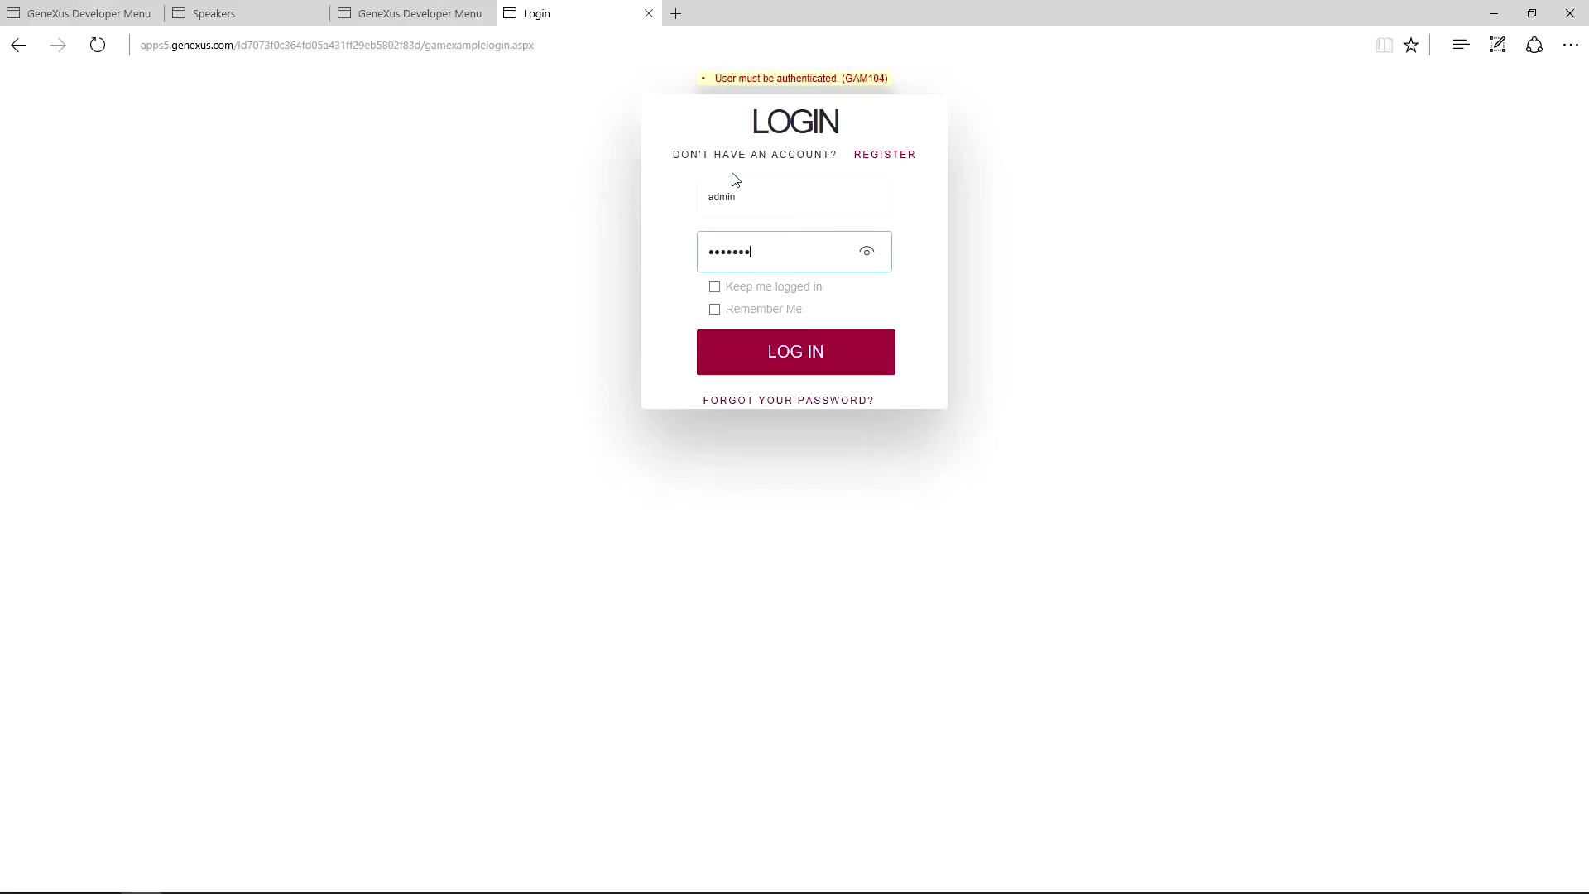
Log in and set the first speaker Cimas's country to USA, then confirm.
click(742, 357)
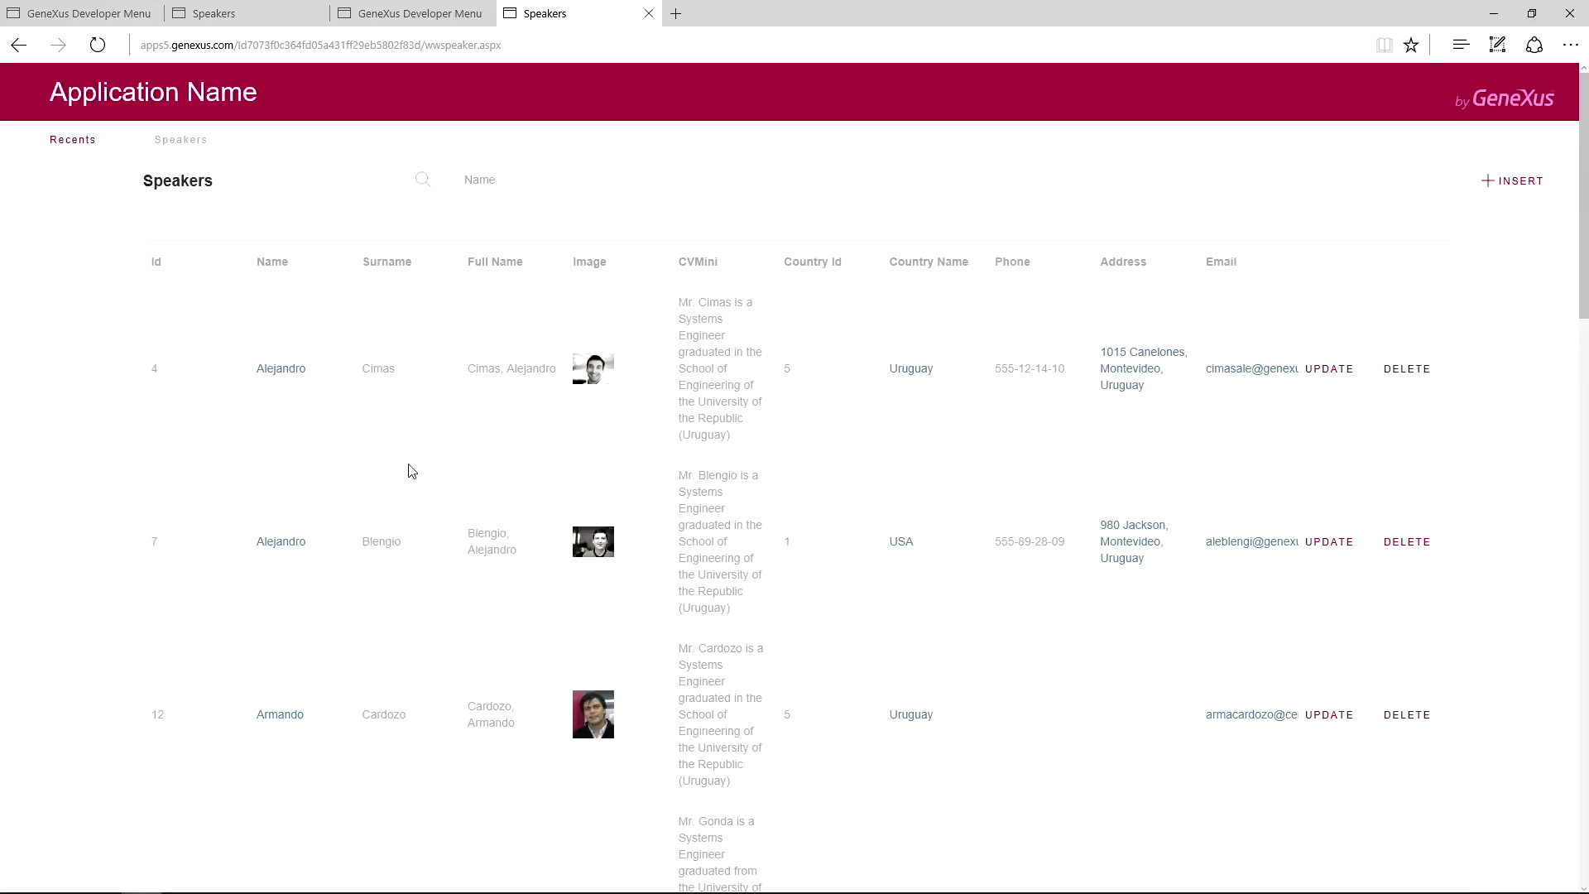
click(1296, 372)
scroll(602, 546, down, 4)
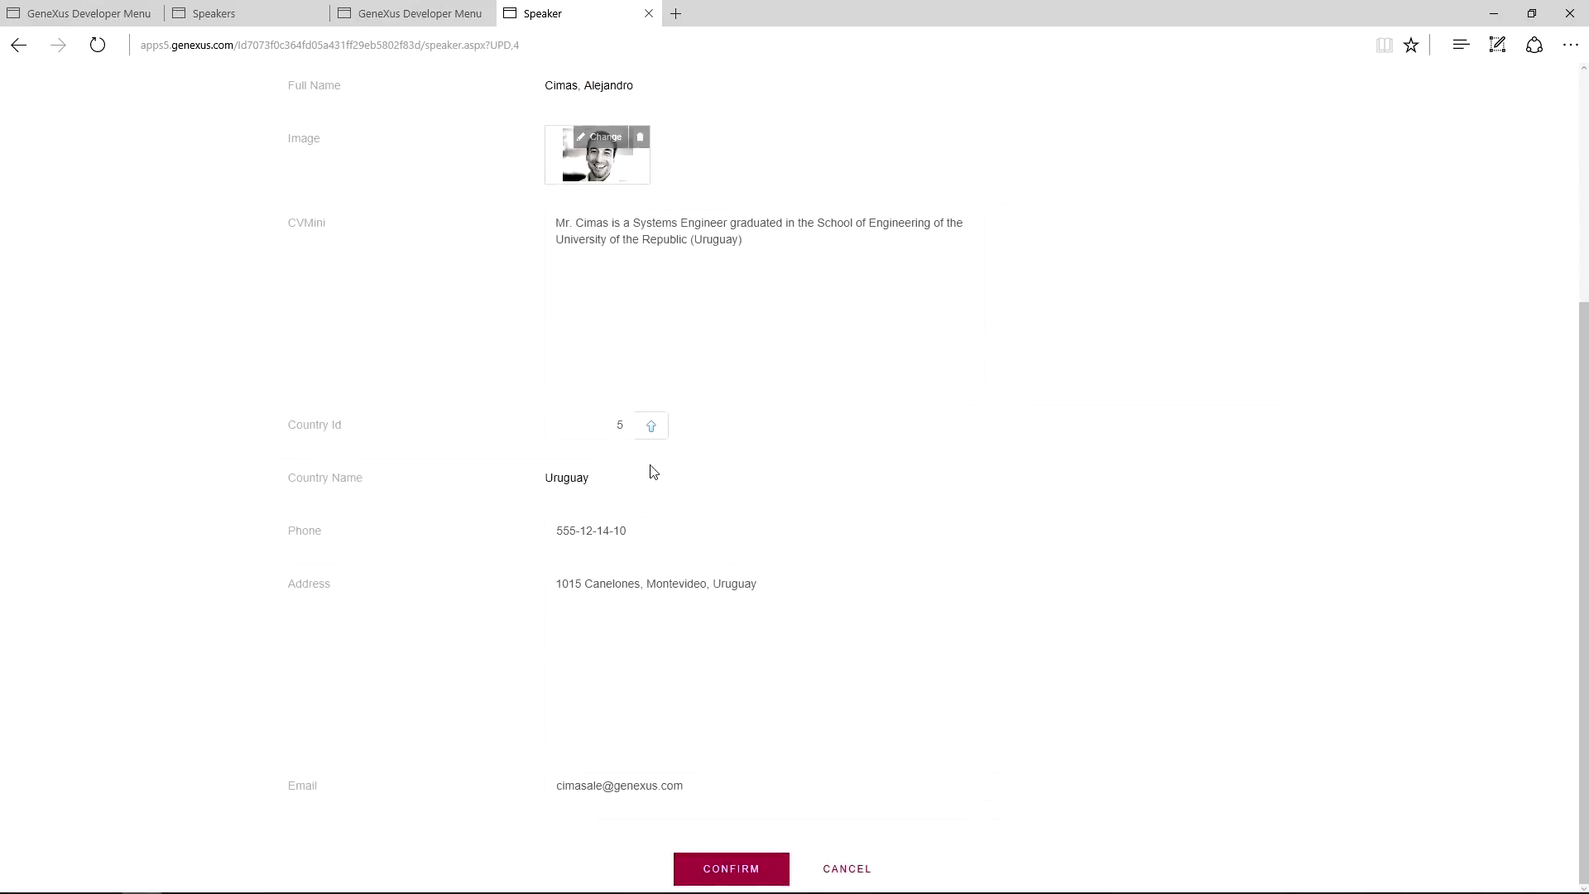
click(654, 428)
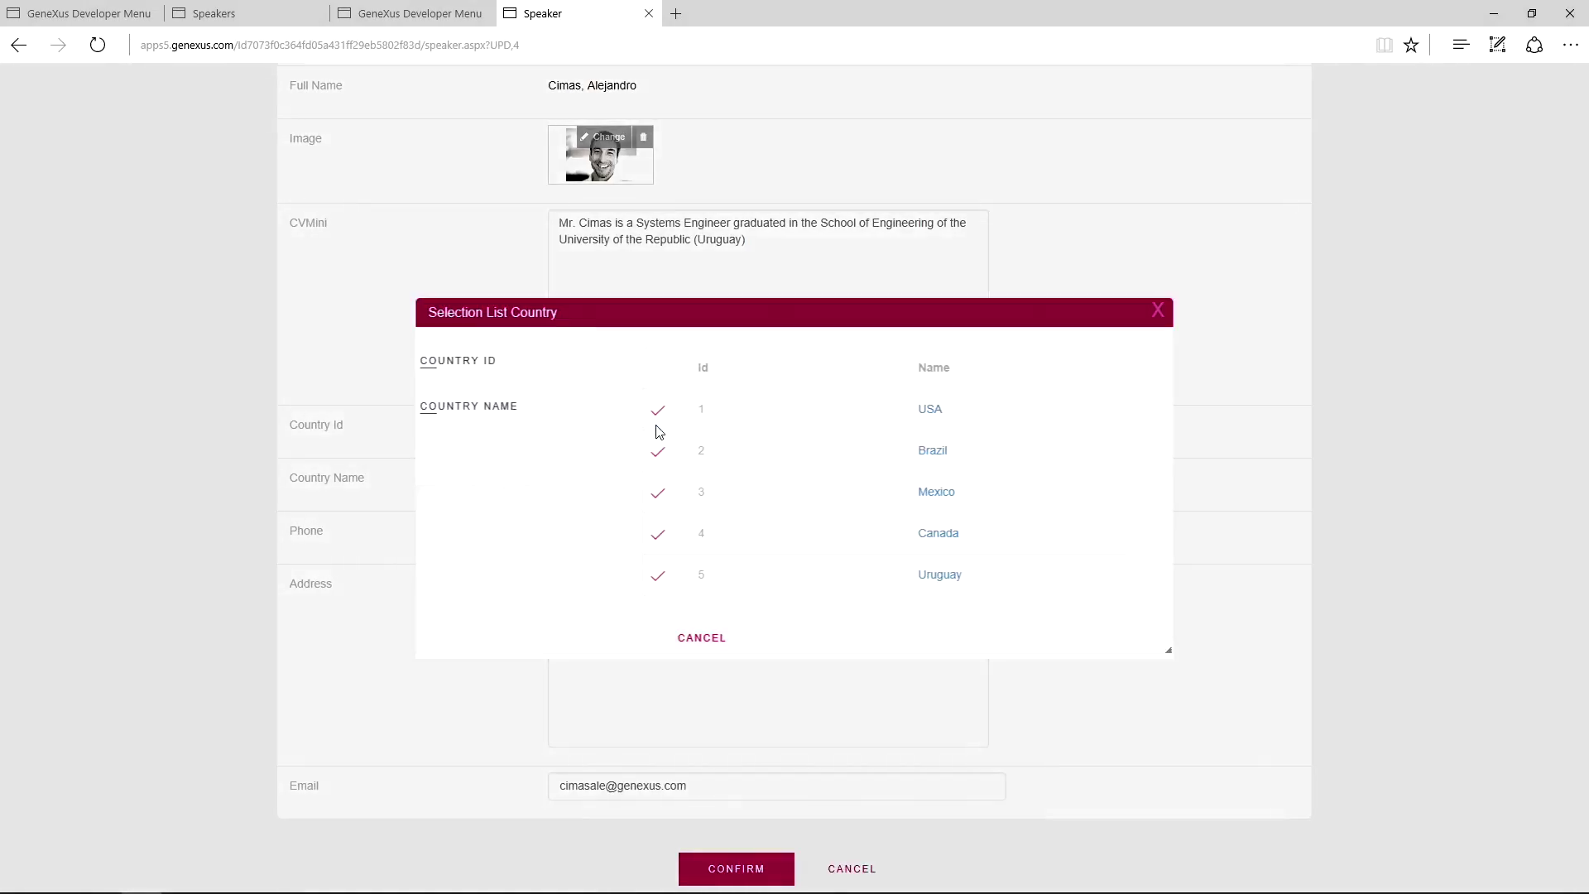
click(657, 411)
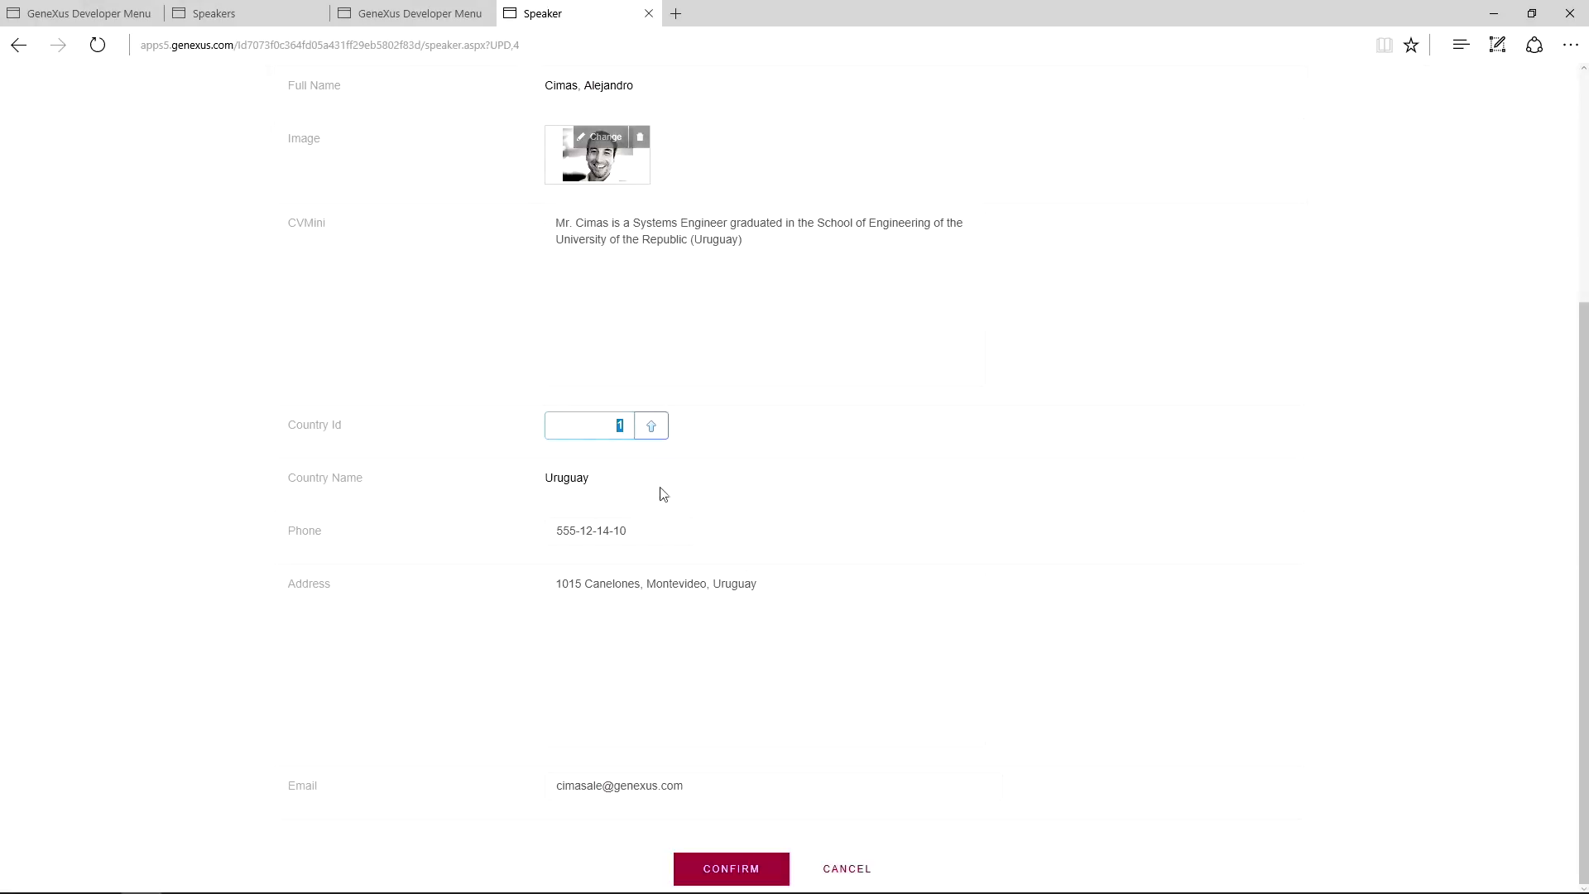
click(709, 867)
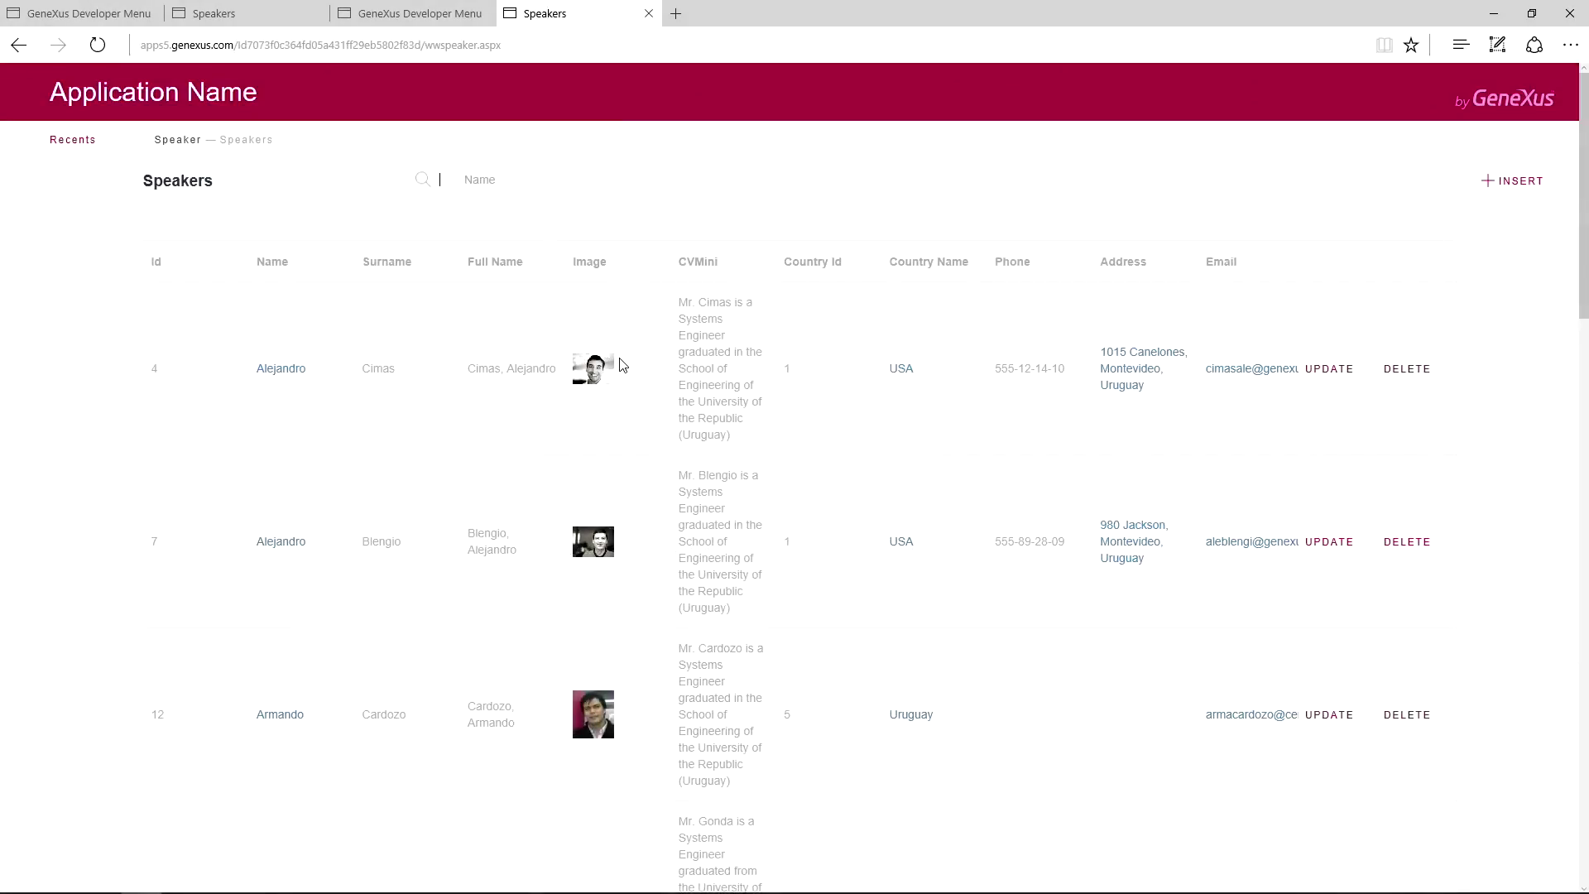
In the emulator's EventDay Speakers list, open Blengio's full speaker details.
mouse_move(480, 887)
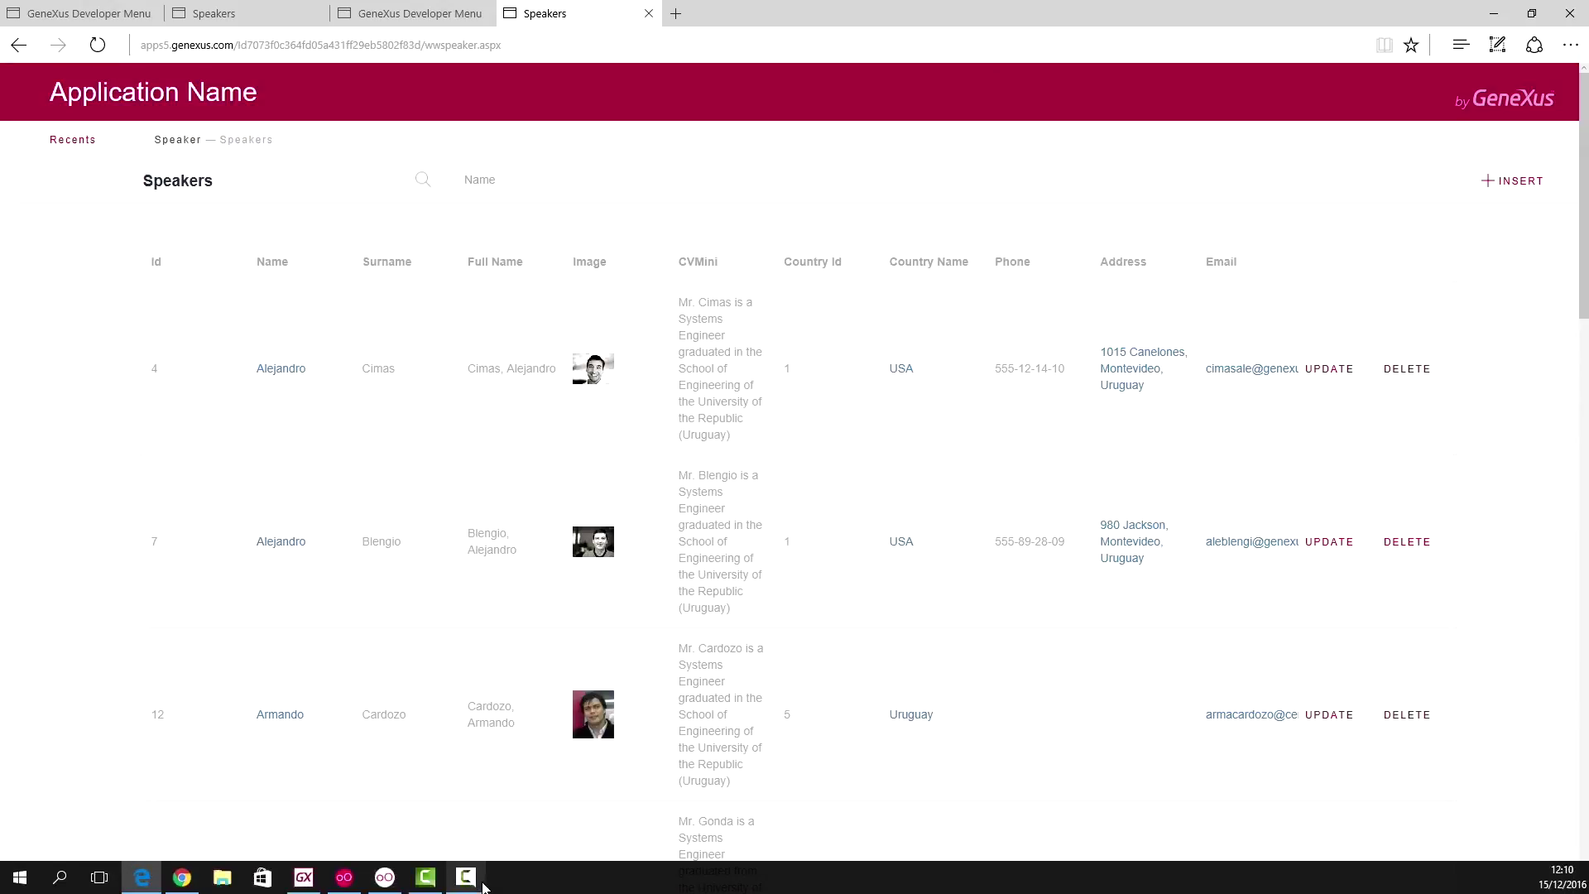
click(386, 879)
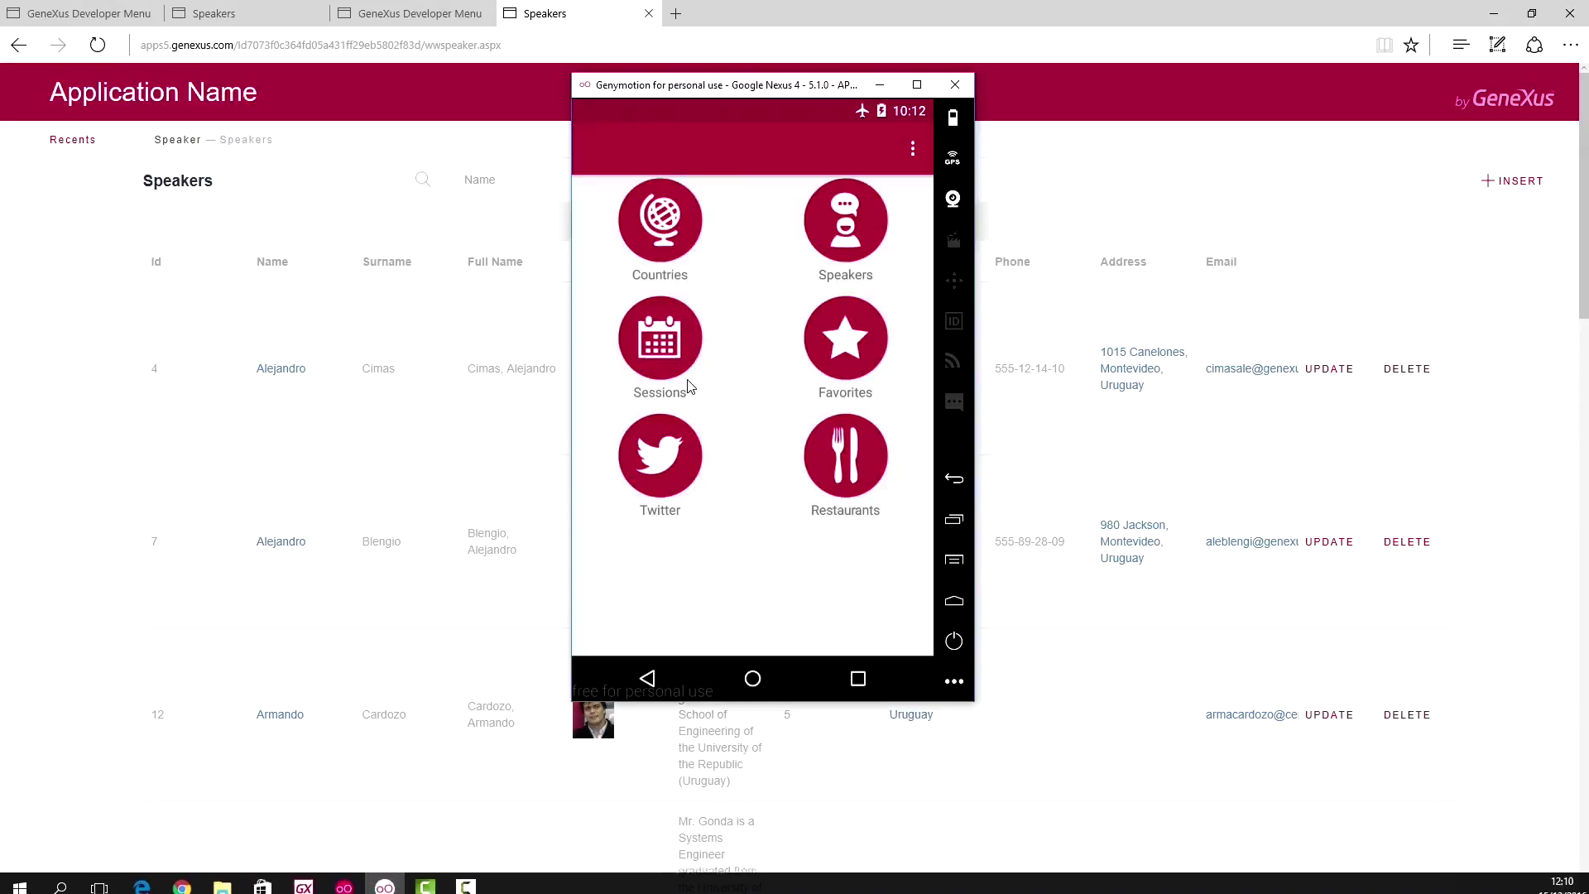
click(849, 217)
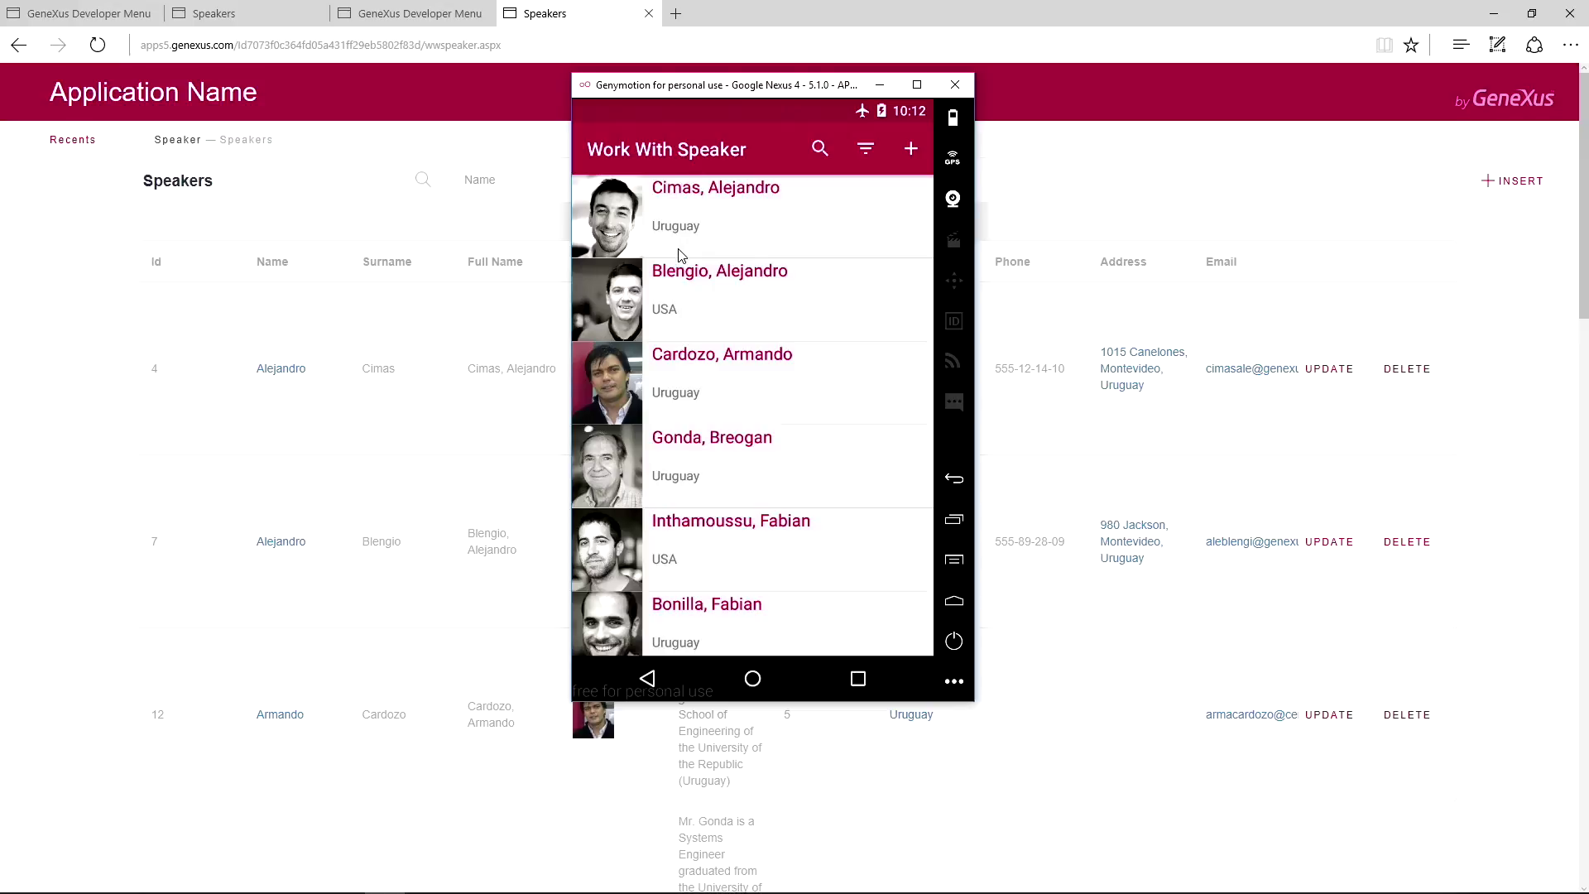
click(717, 286)
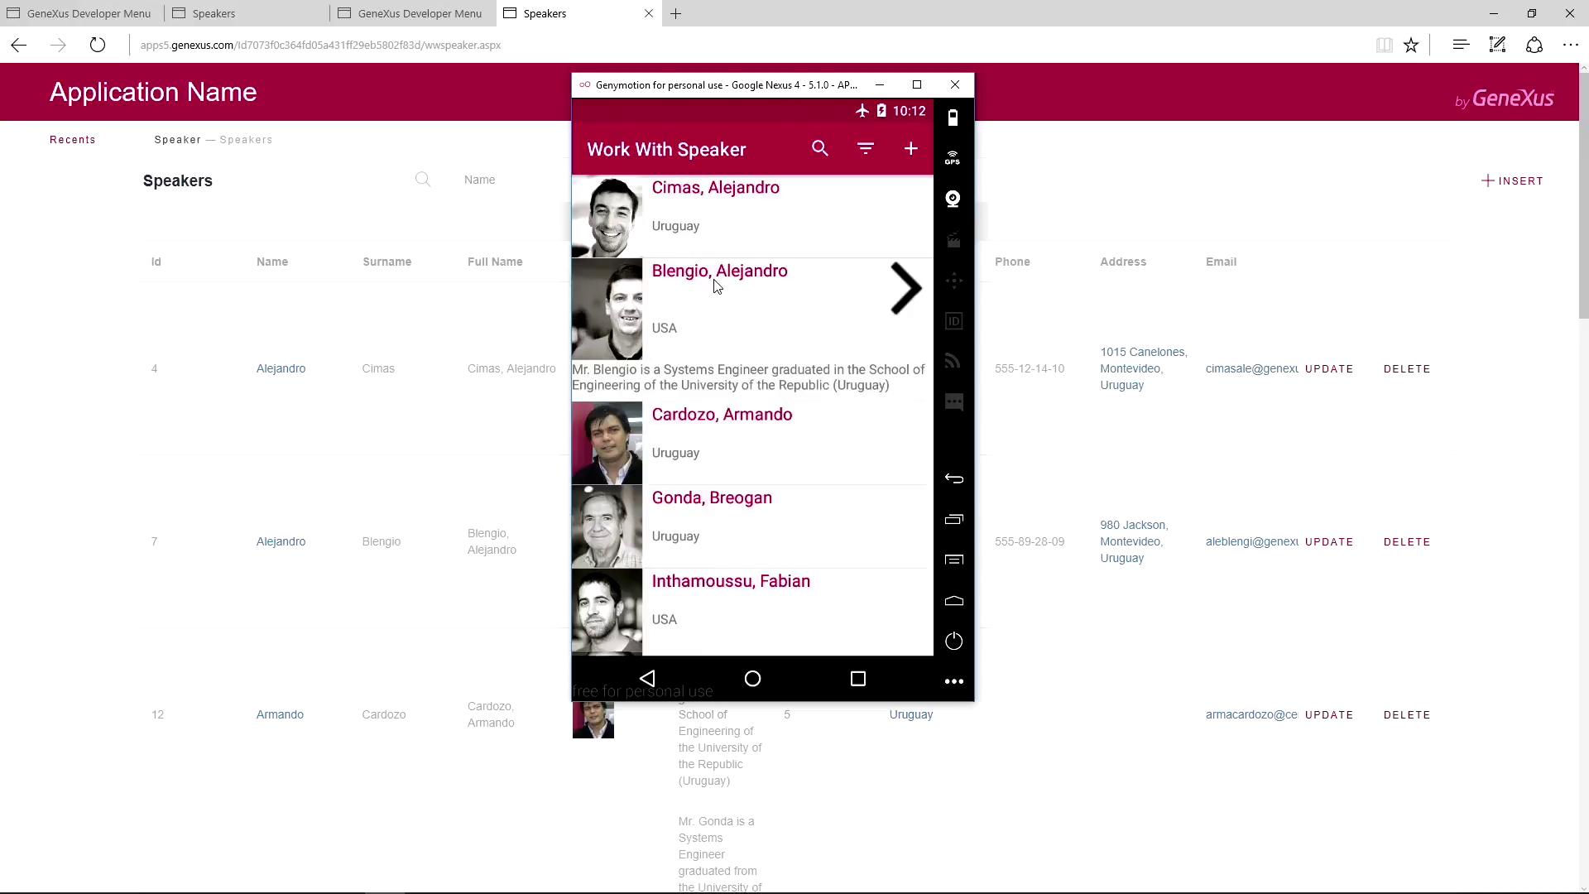
click(908, 289)
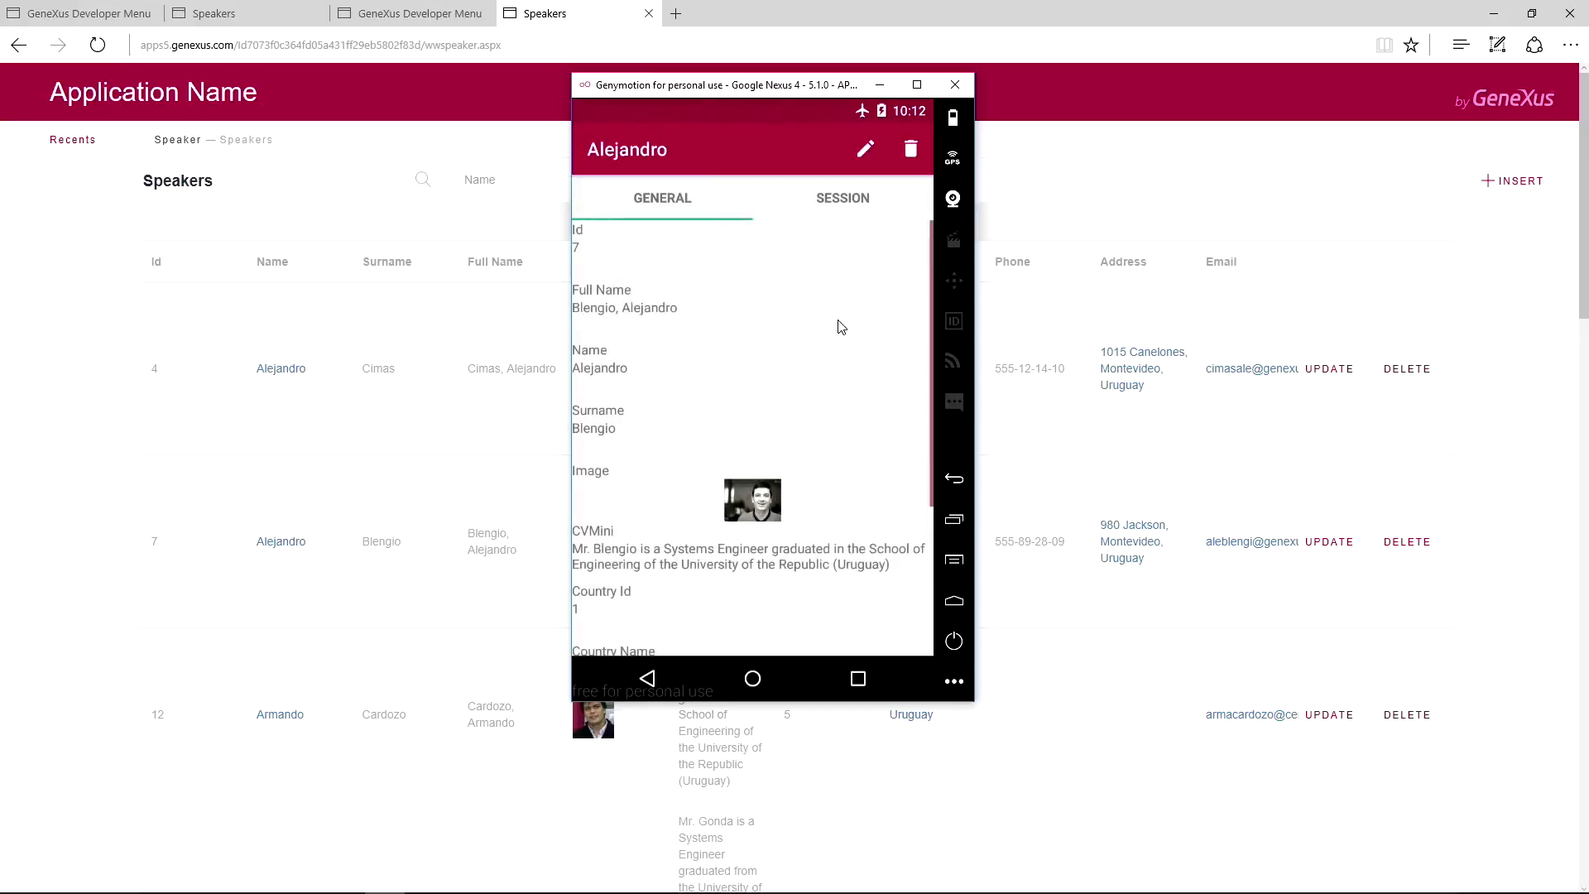
click(874, 151)
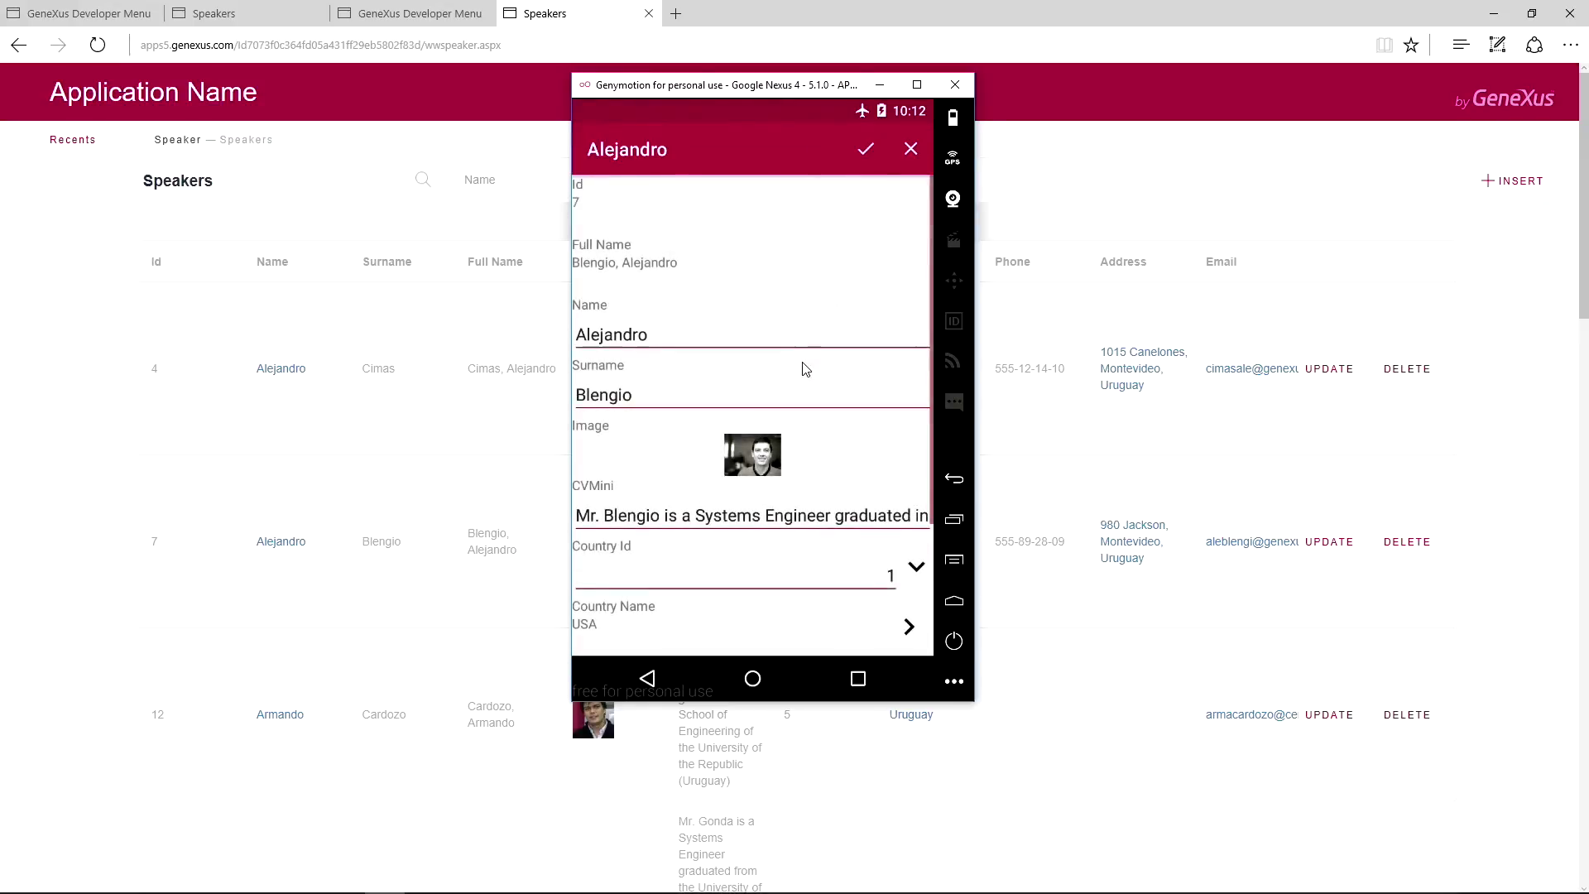
double_click(665, 340)
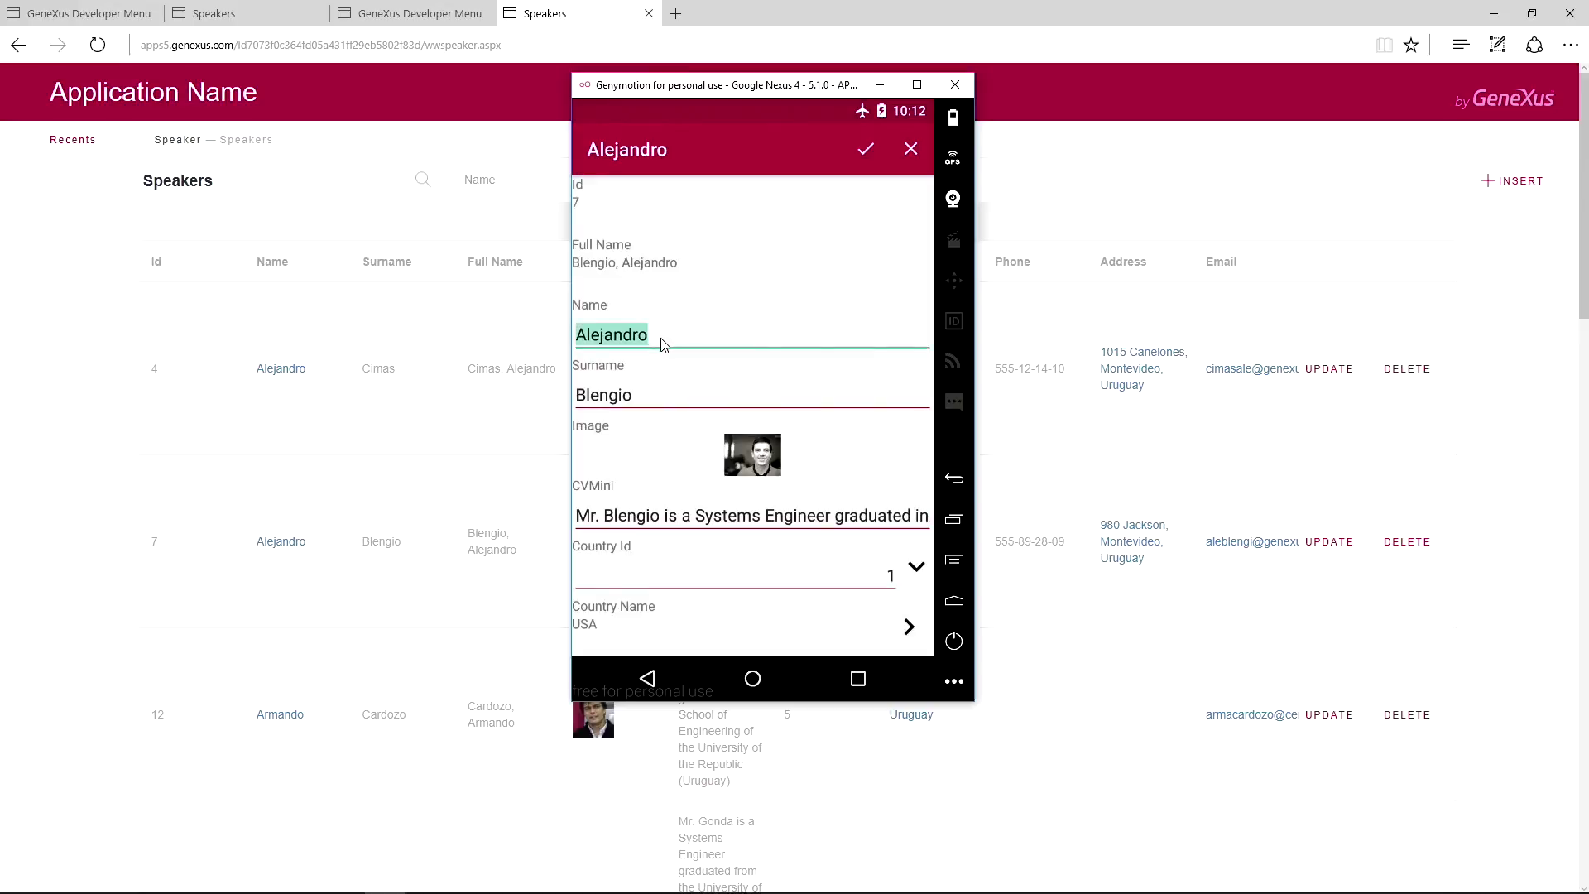
click(667, 341)
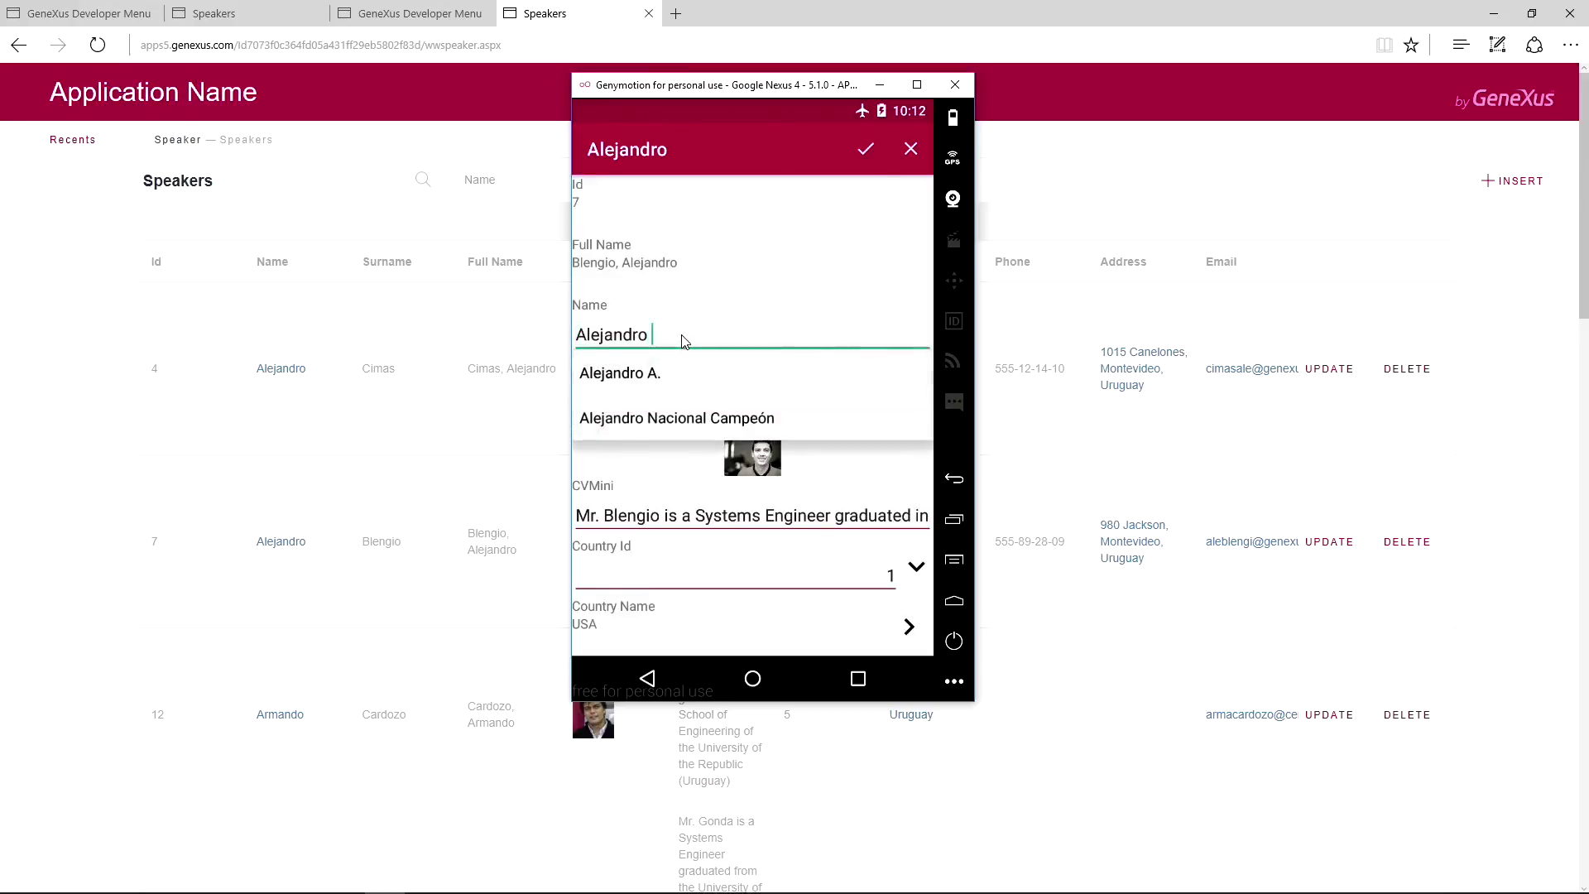
text(Eduardo)
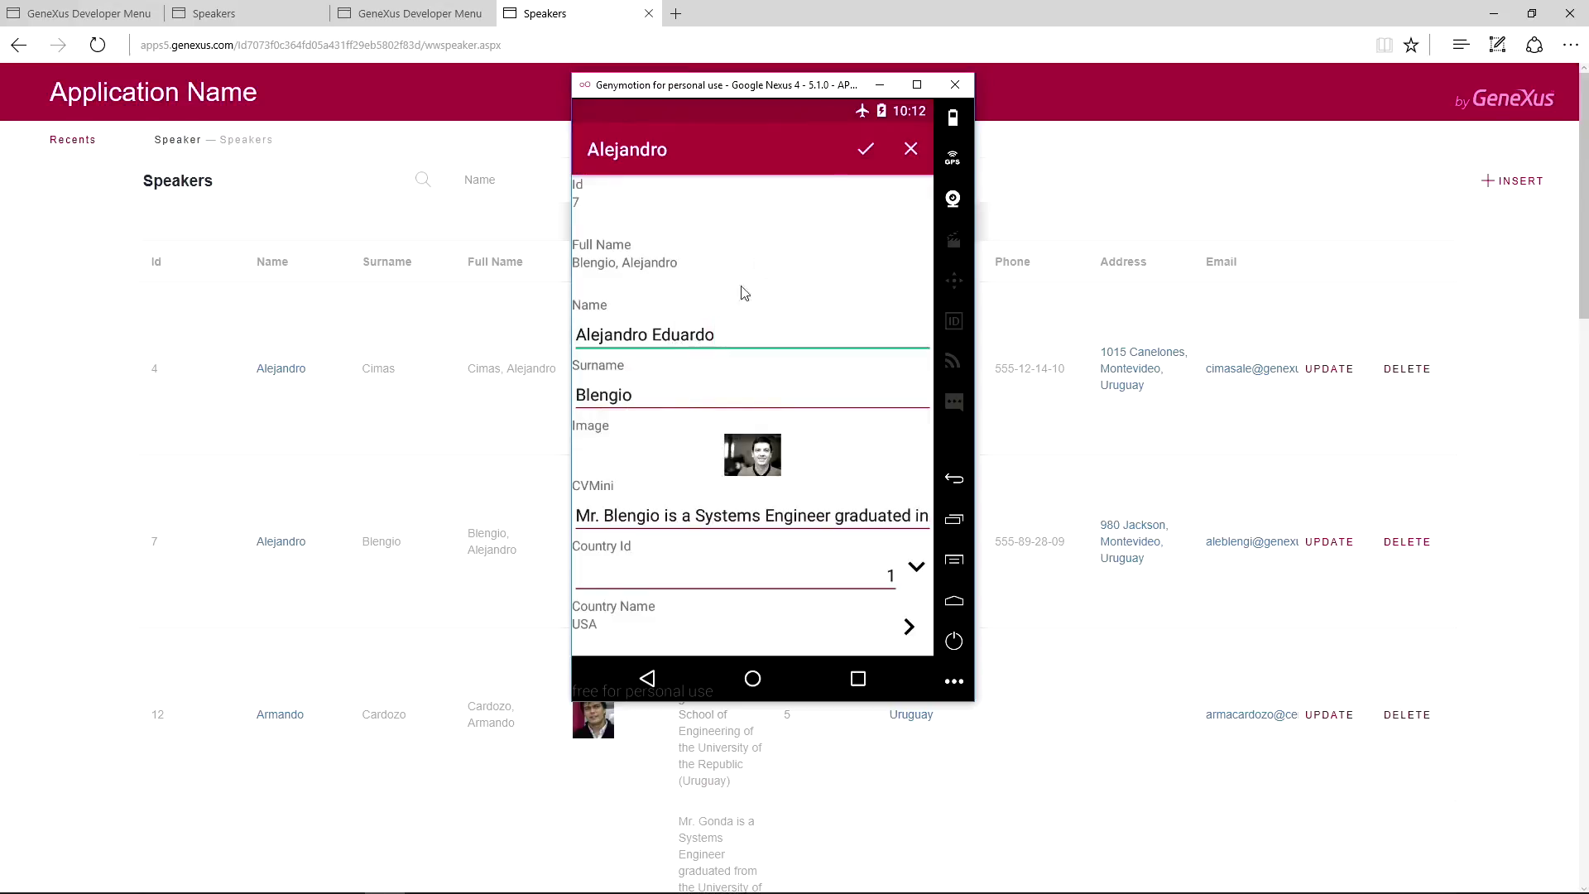
click(863, 154)
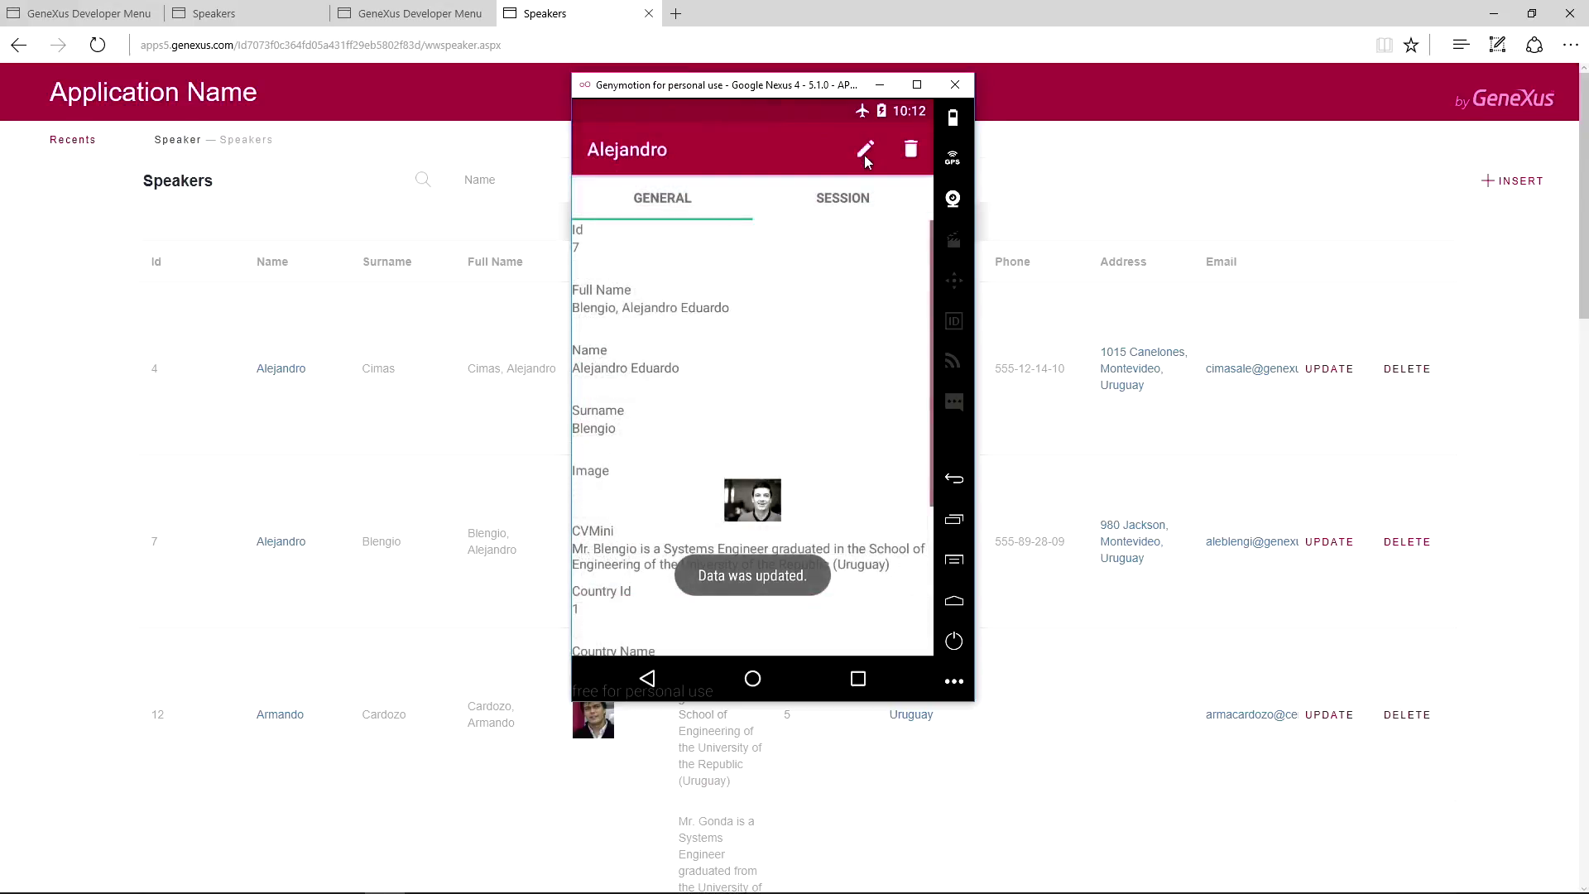
click(647, 678)
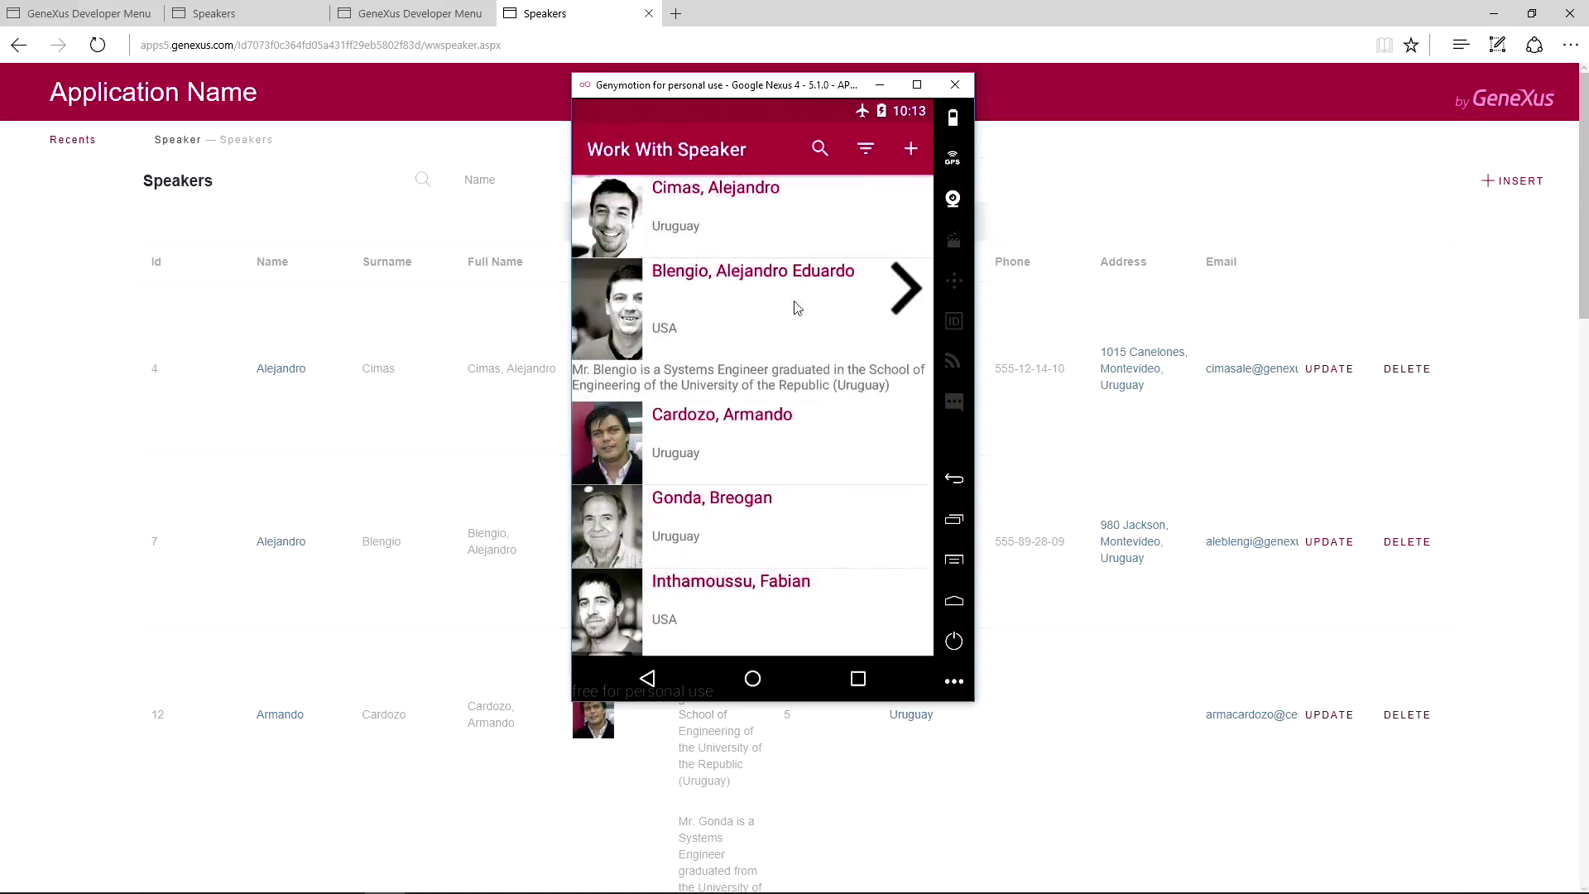
click(352, 141)
key(F5)
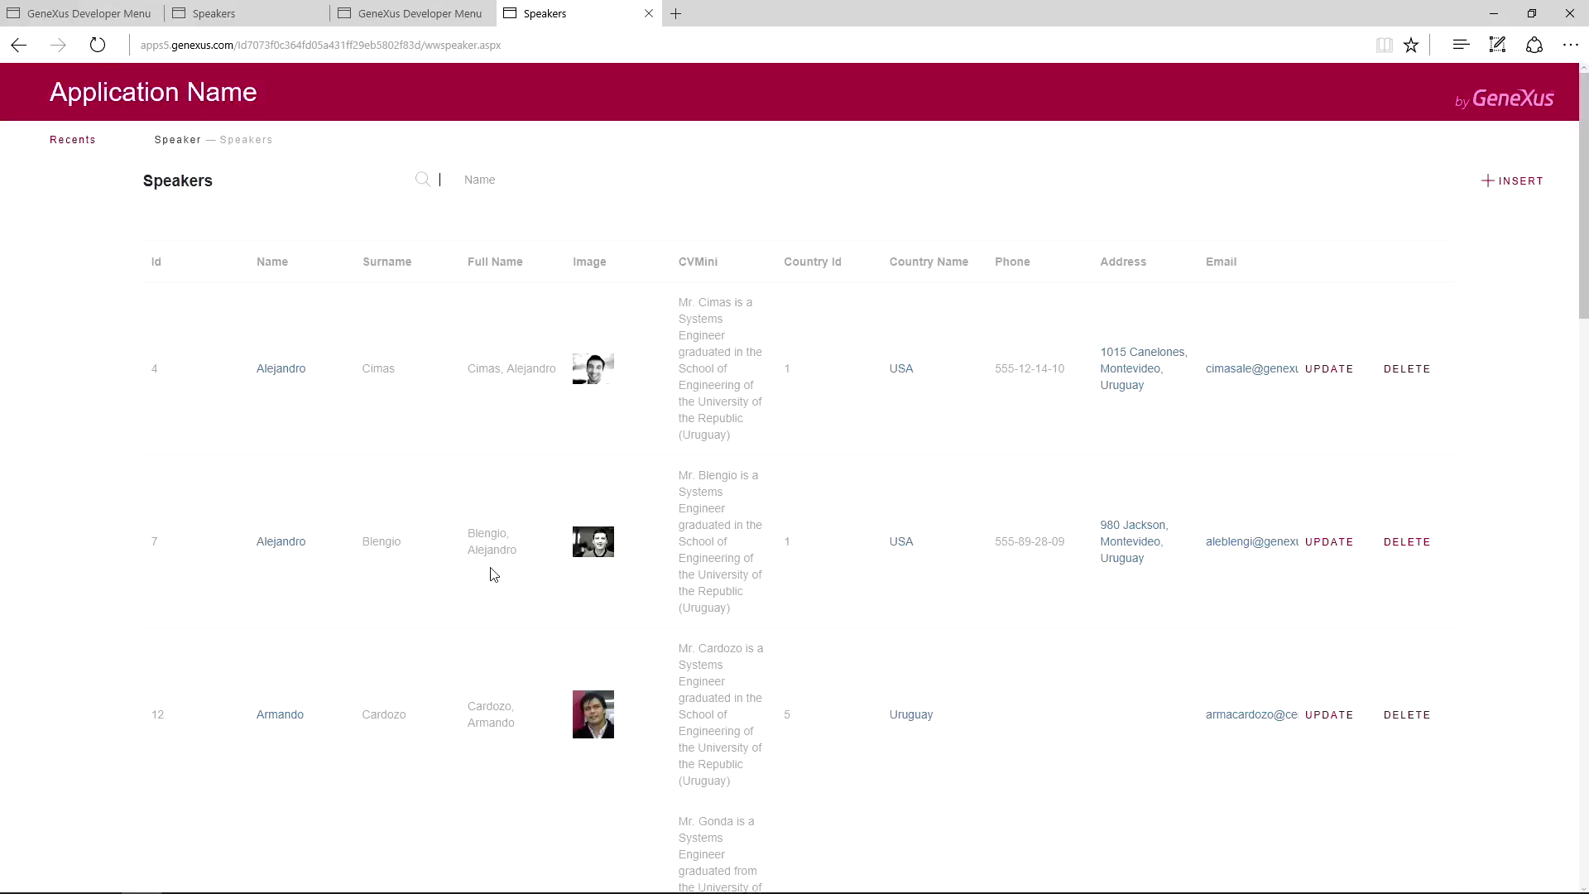
Turn airplane mode off on the emulated phone and return to EventDay's main menu.
scroll(493, 596, down, 8)
mouse_move(507, 889)
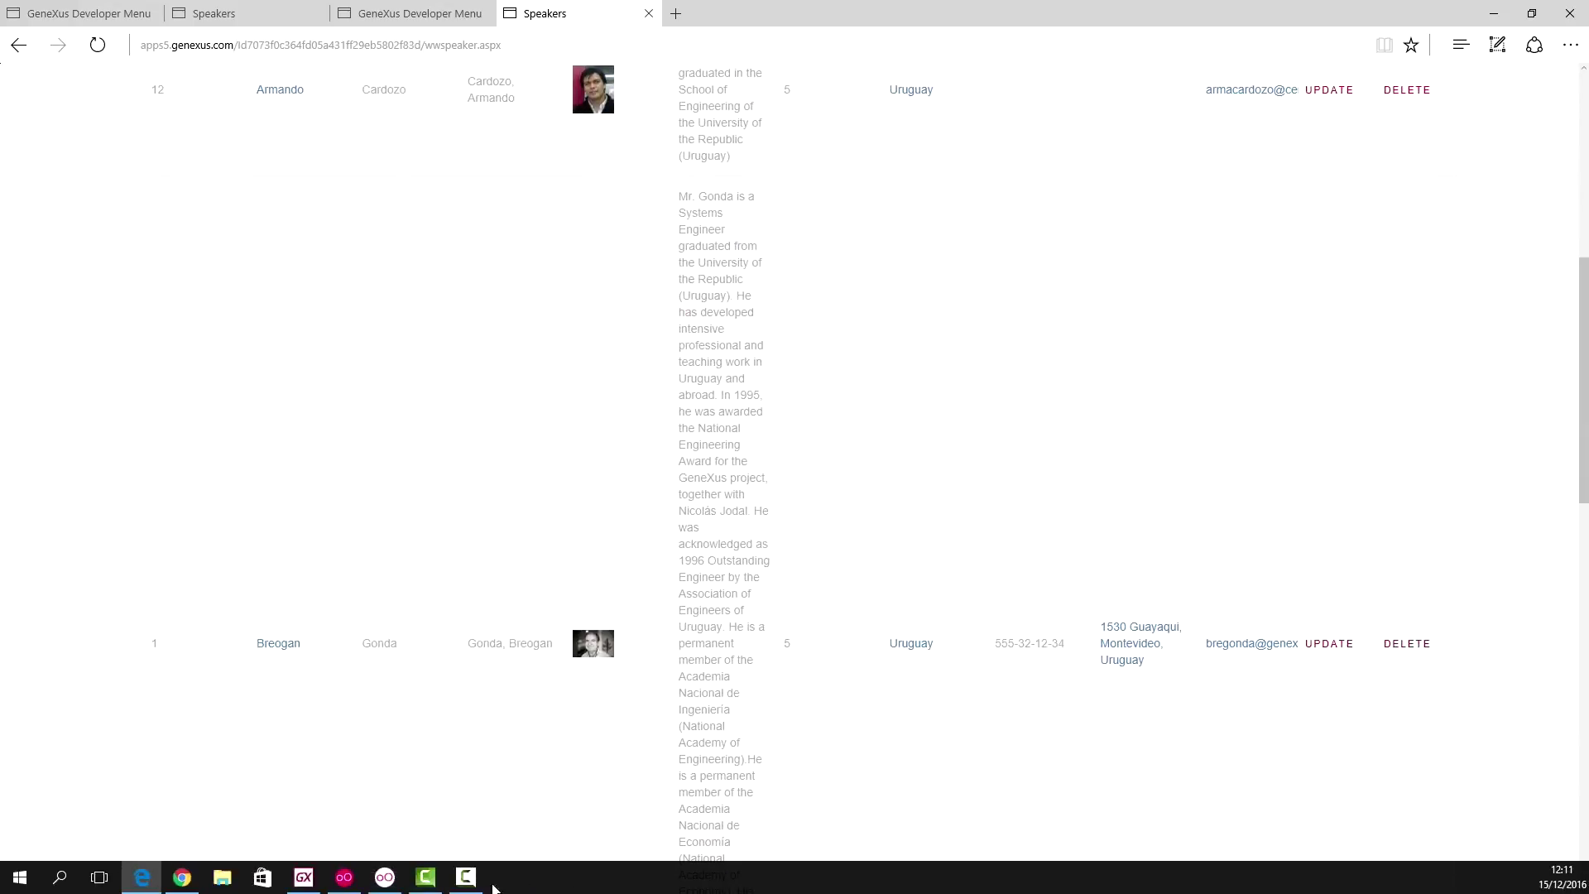
click(382, 880)
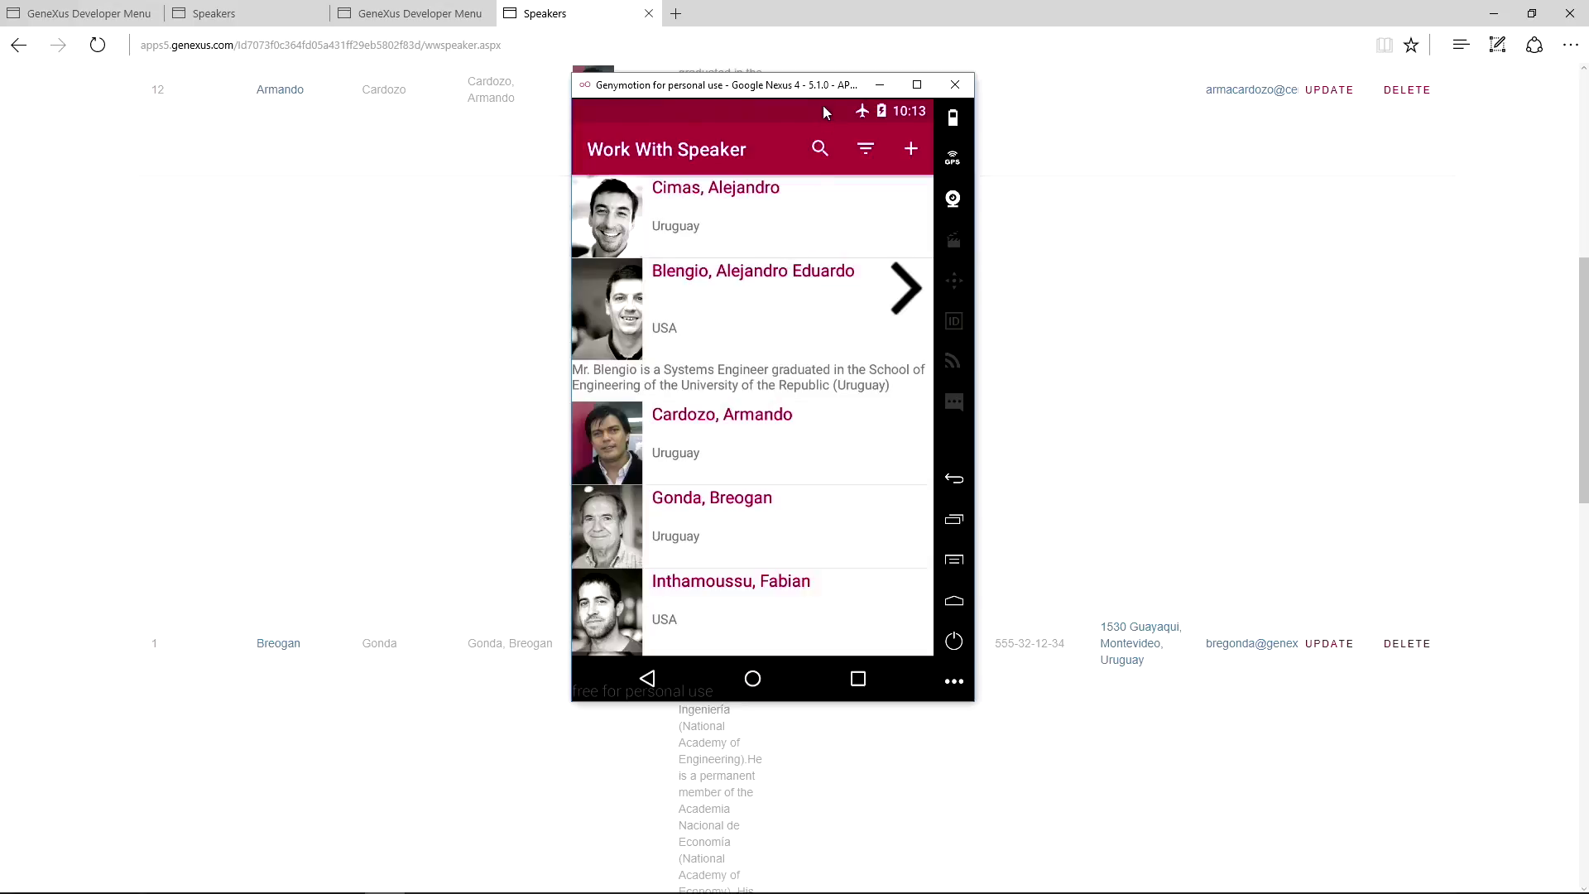
drag(823, 106, 835, 659)
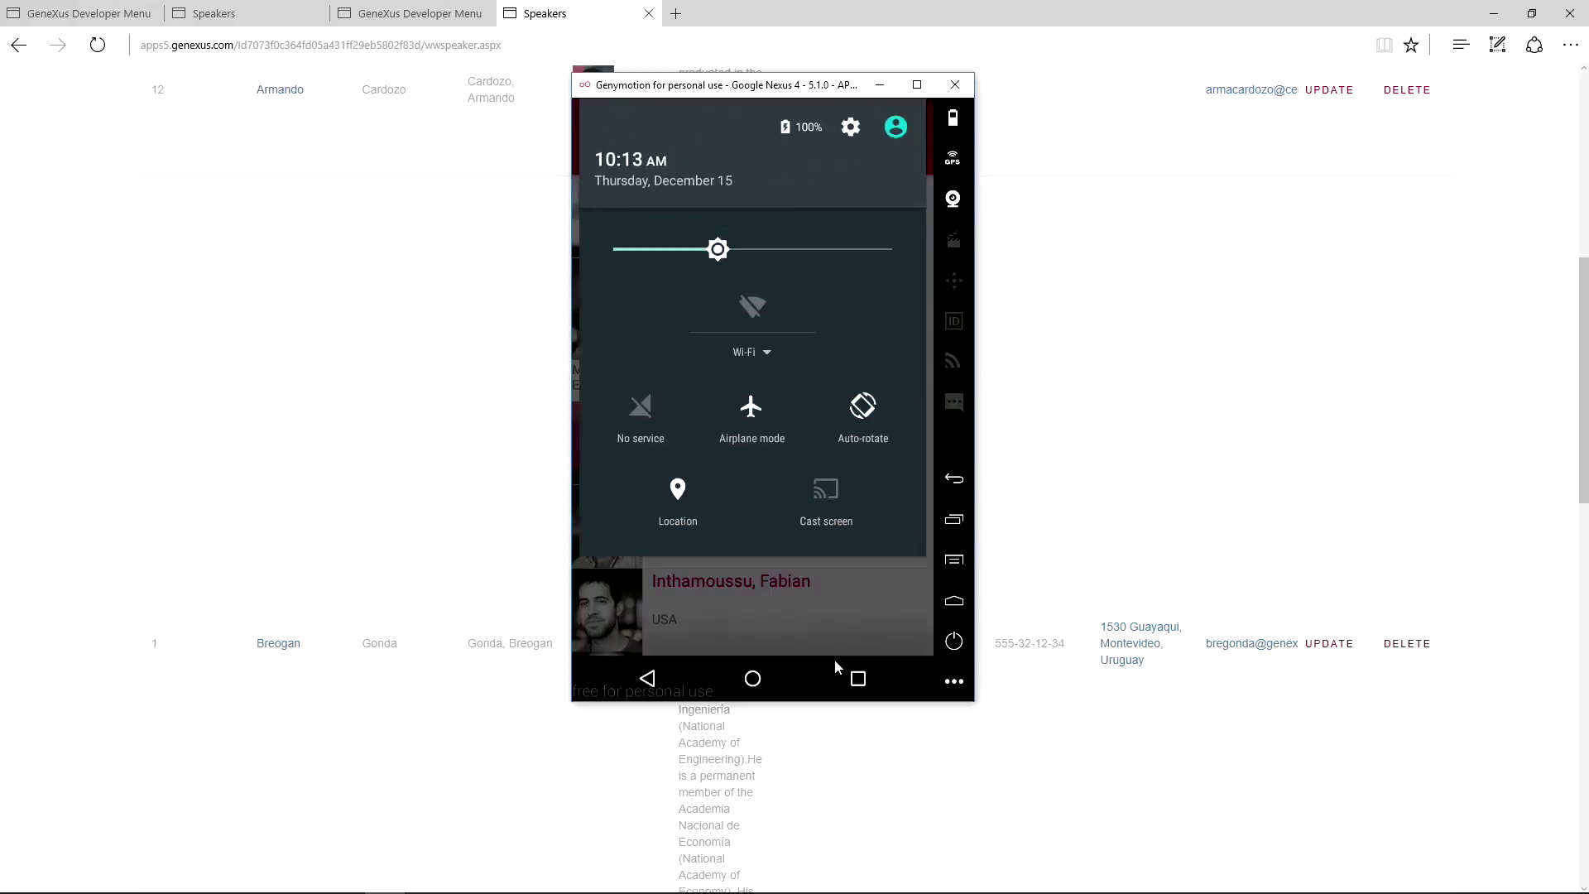
click(739, 419)
drag(761, 551, 767, 278)
click(648, 679)
click(650, 680)
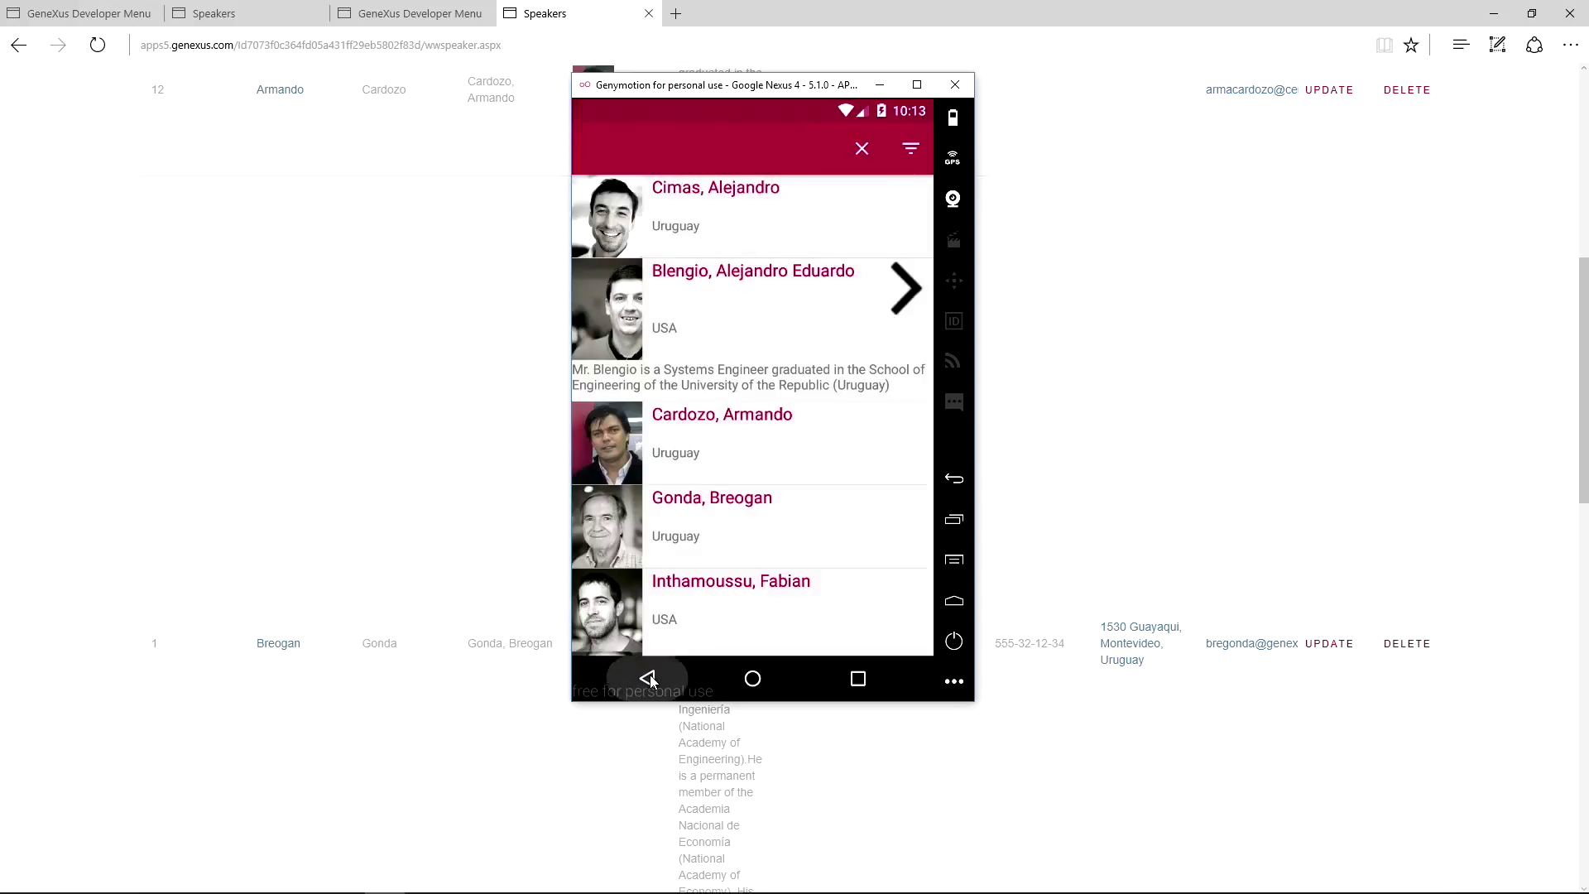
click(379, 345)
scroll(423, 414, up, 5)
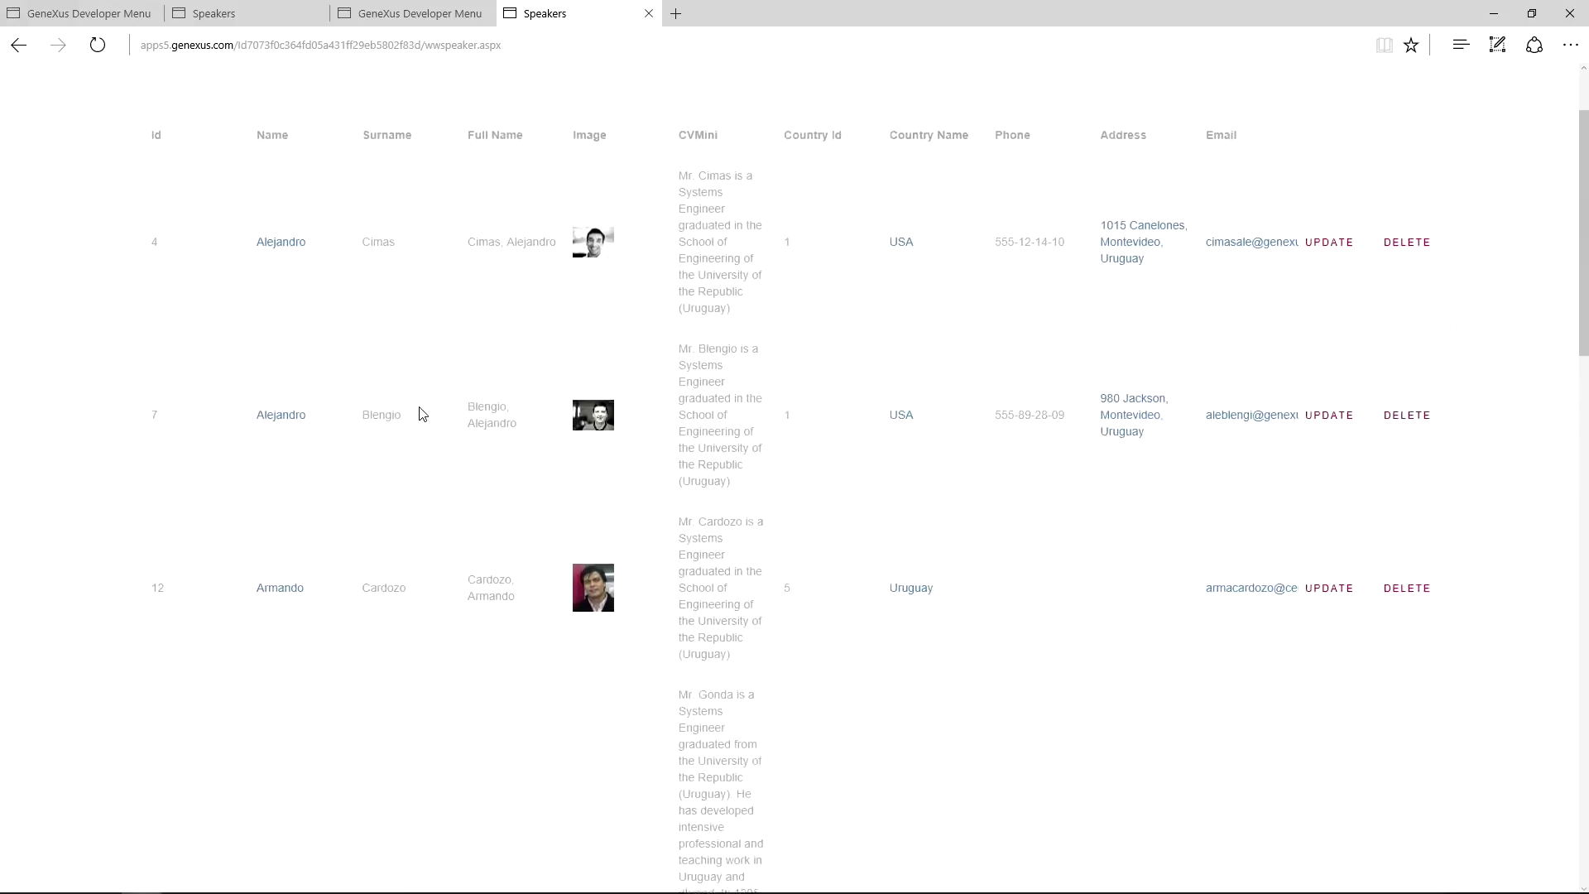
click(98, 46)
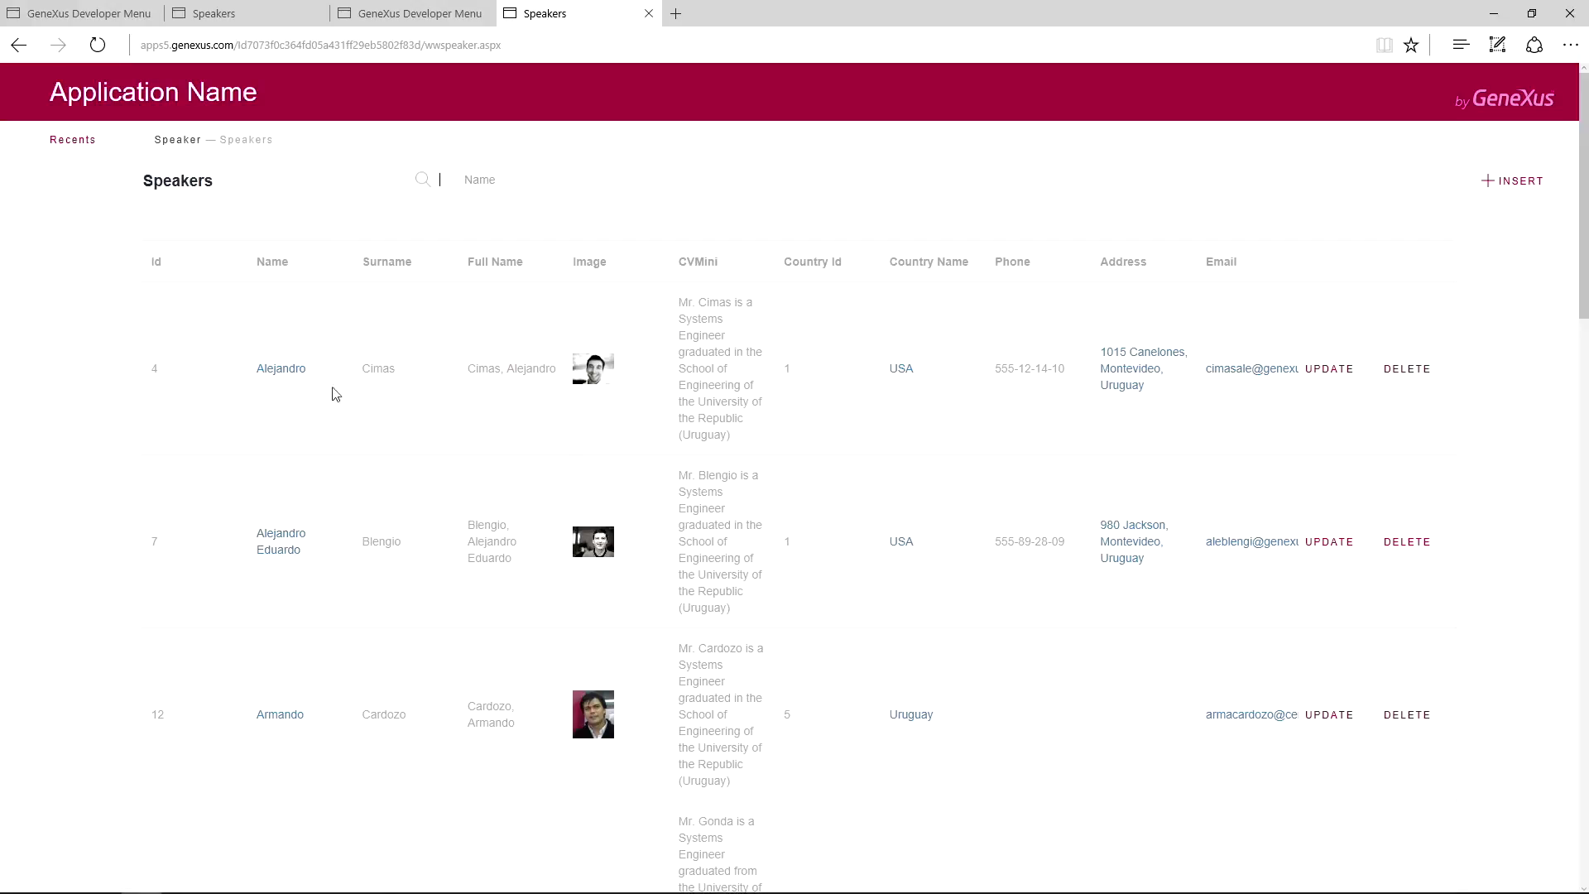
mouse_move(445, 891)
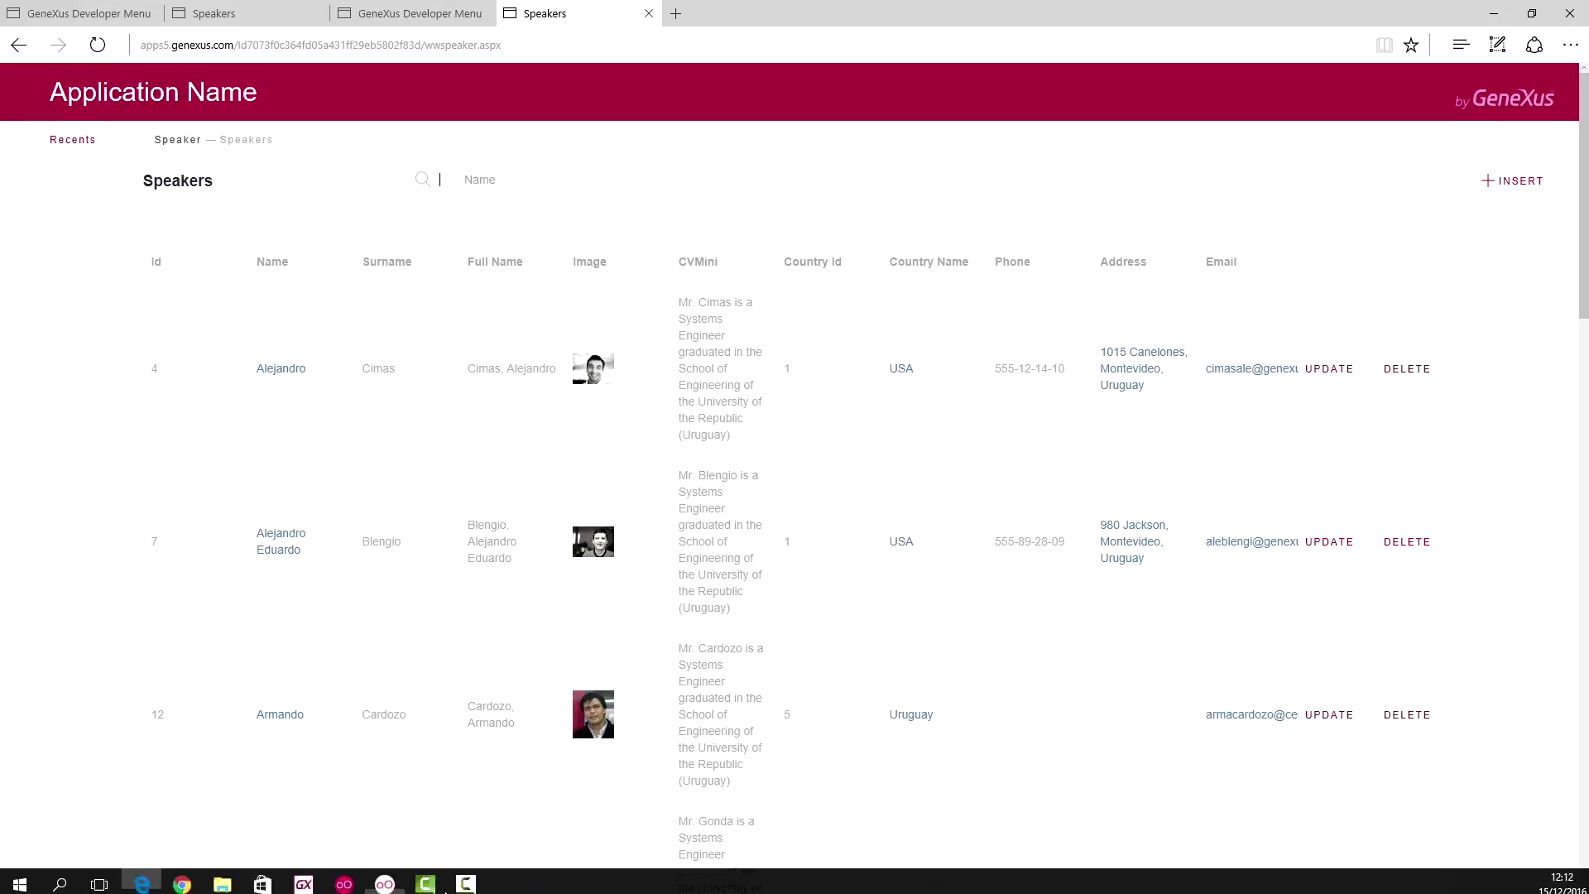
click(385, 884)
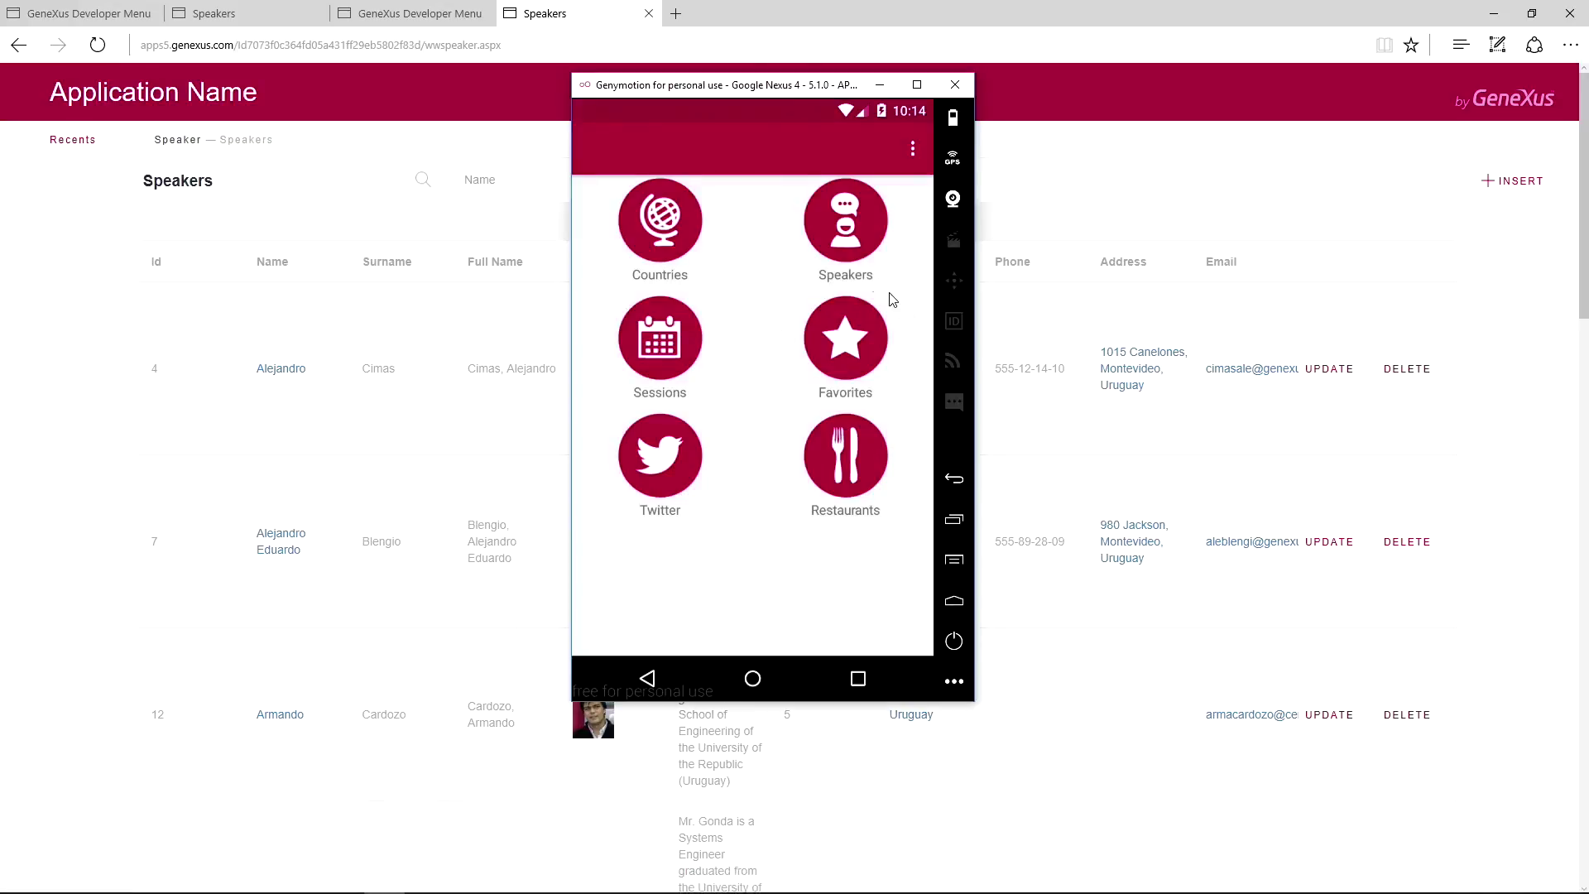
click(845, 241)
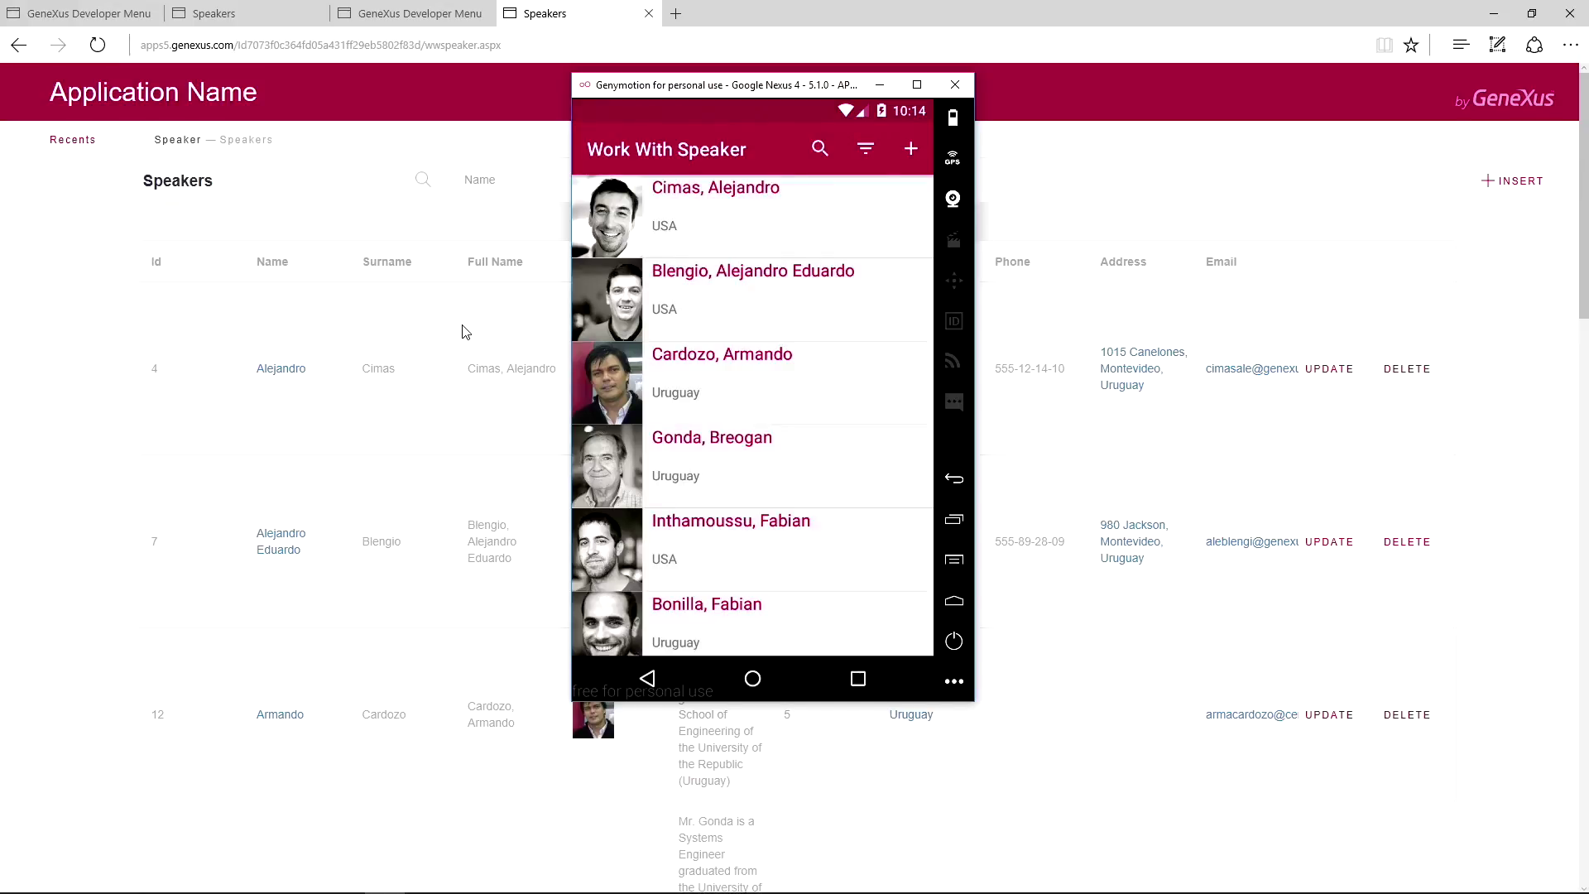
click(461, 332)
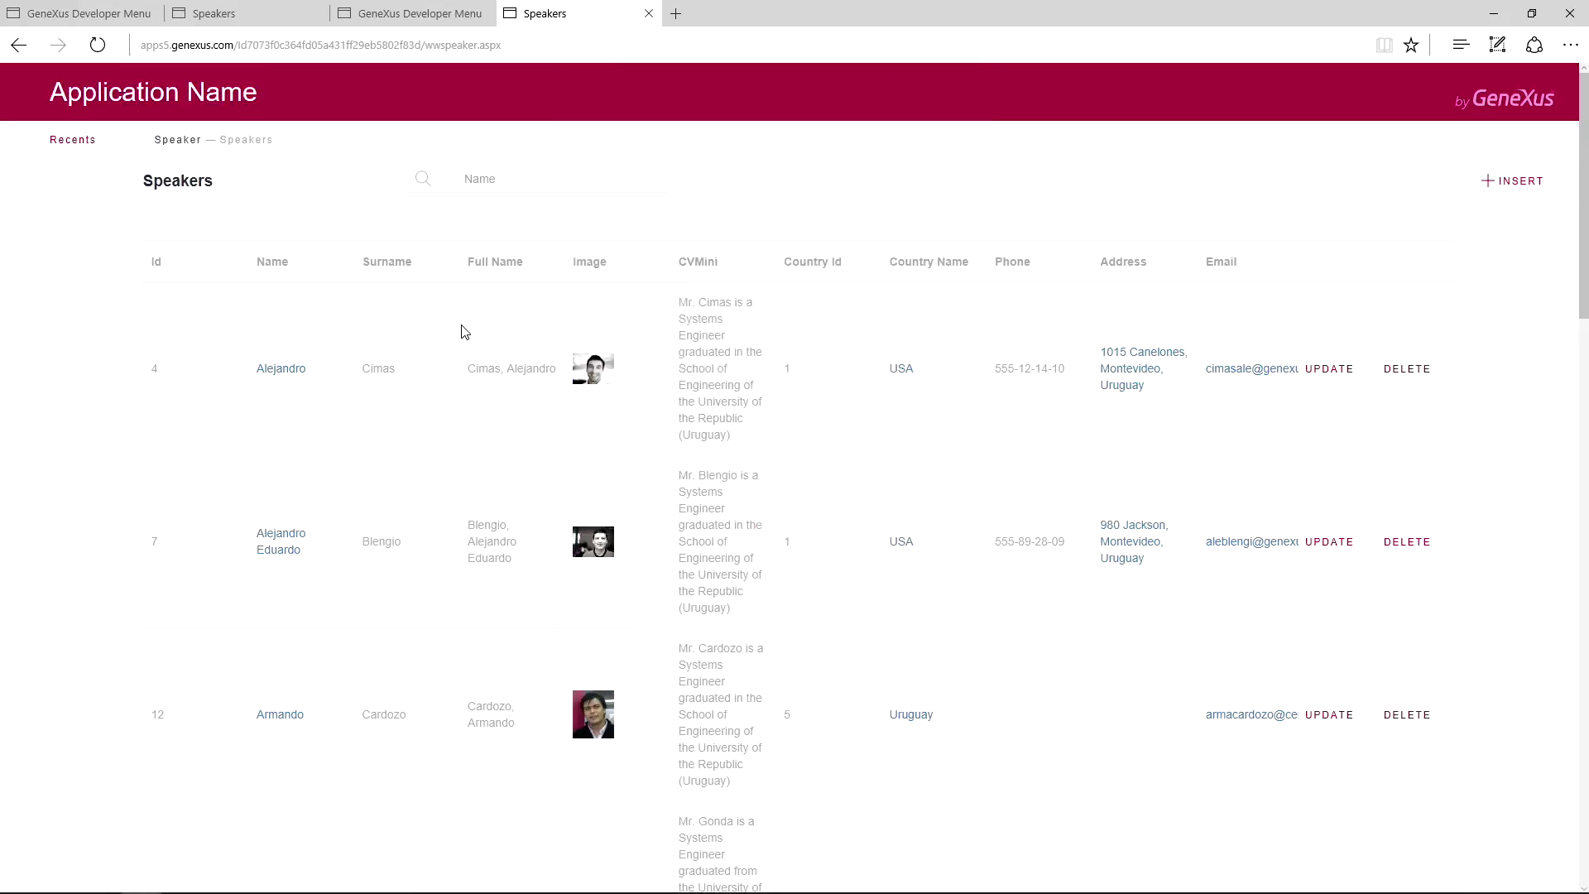